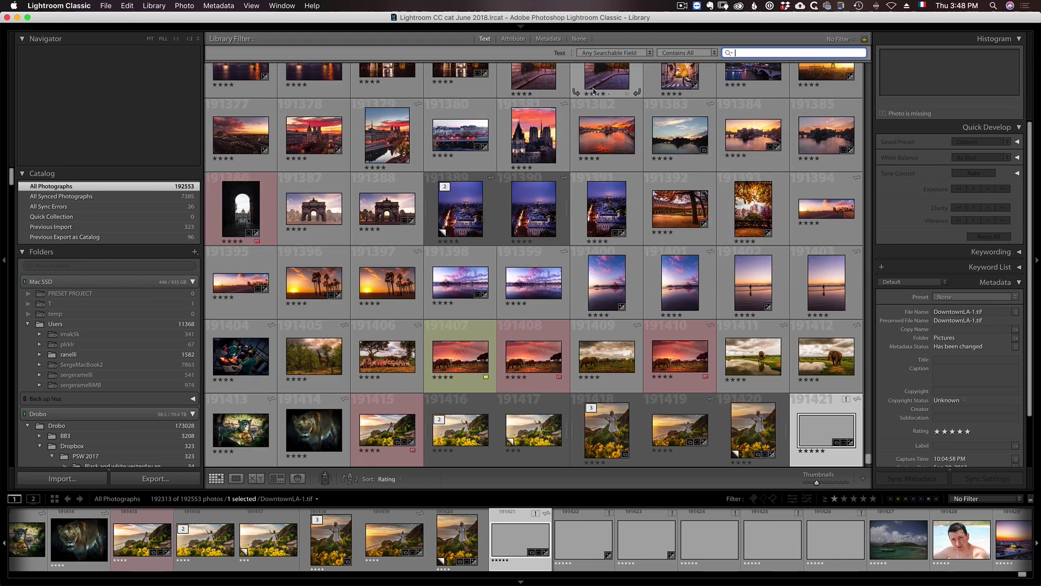
Run a library text search for 'red sky'.
key(super+f)
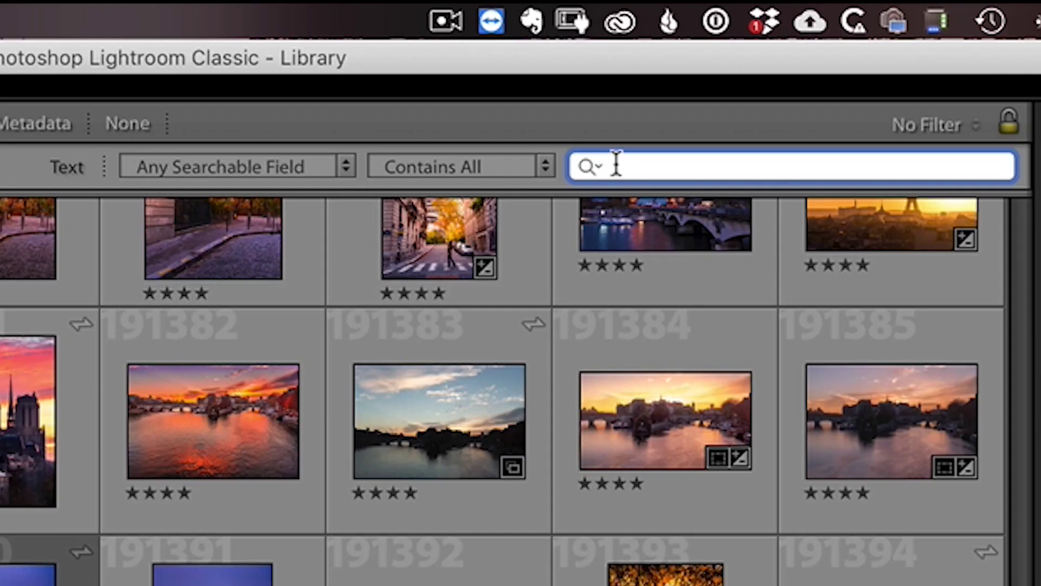
text(red)
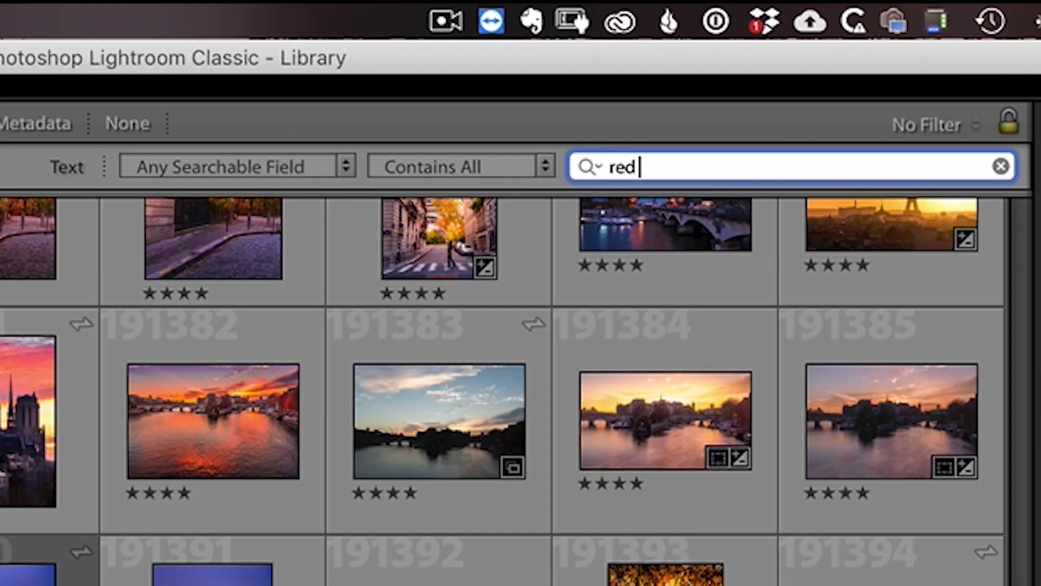
text( sky)
key(Return)
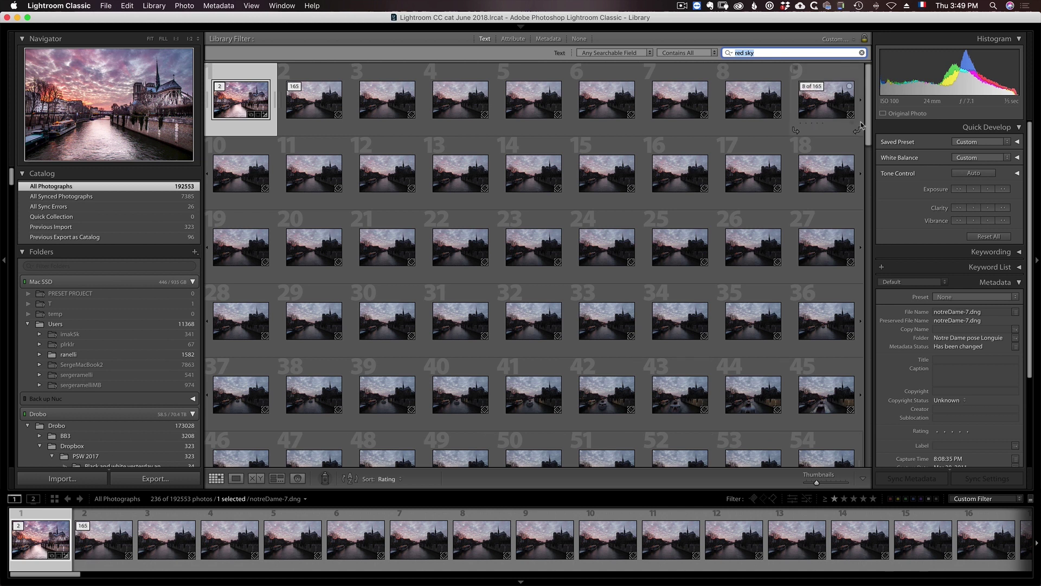
Replace the search with 'paris sunset', then with 'forest', leaving 301 photos.
drag(868, 132, 869, 67)
click(861, 53)
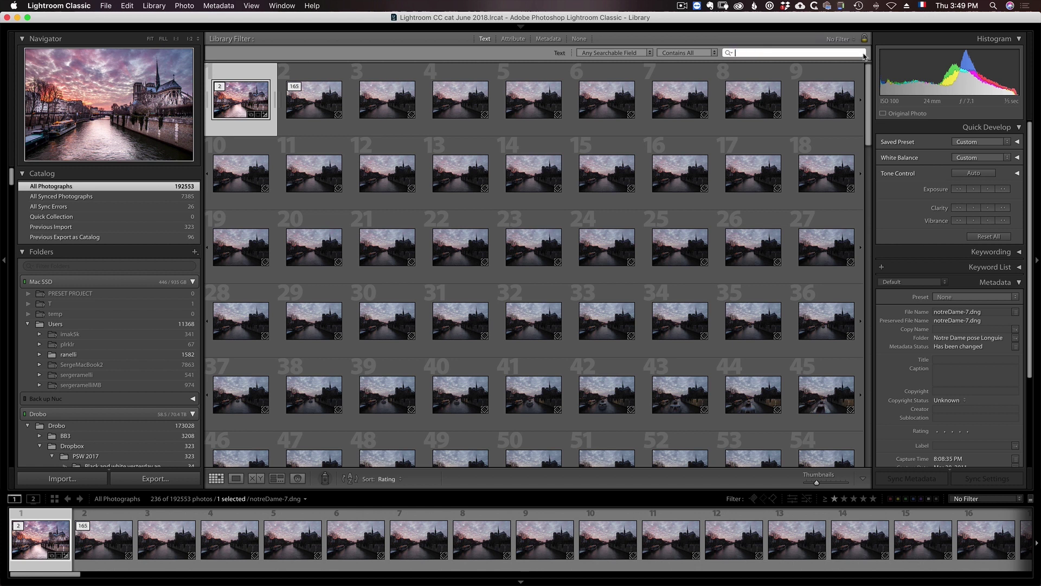
text(p)
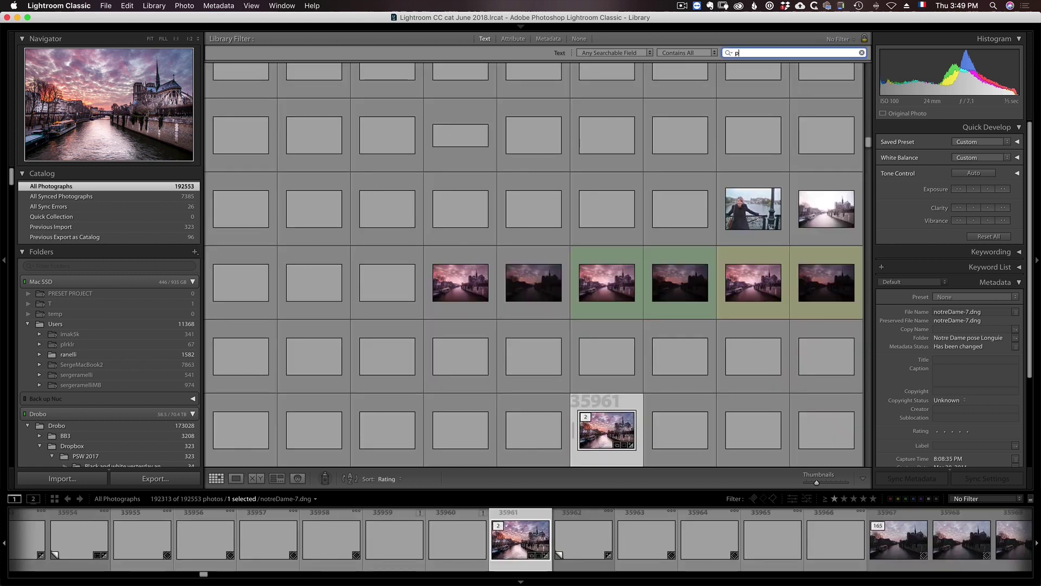
text(aris sunset)
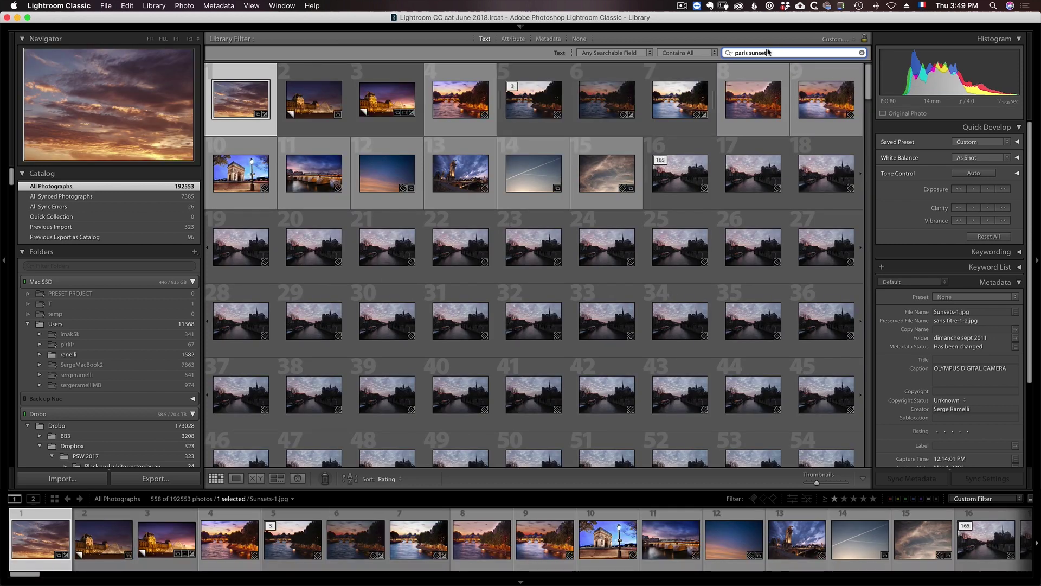
key(super+a)
text(forest)
key(Return)
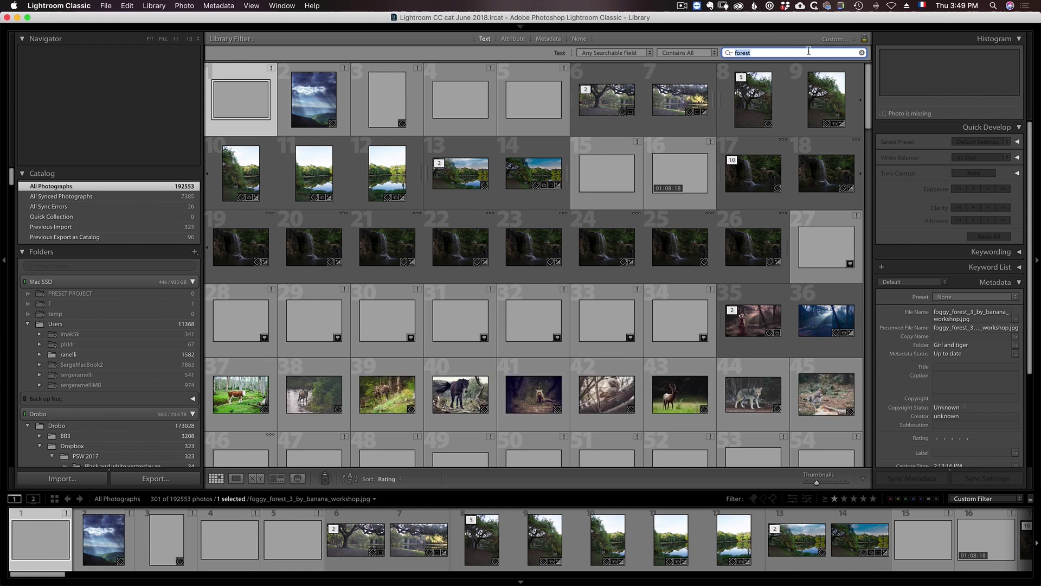
Replace the forest search with 'hdr', showing 3,352 matching photos.
mouse_move(577, 28)
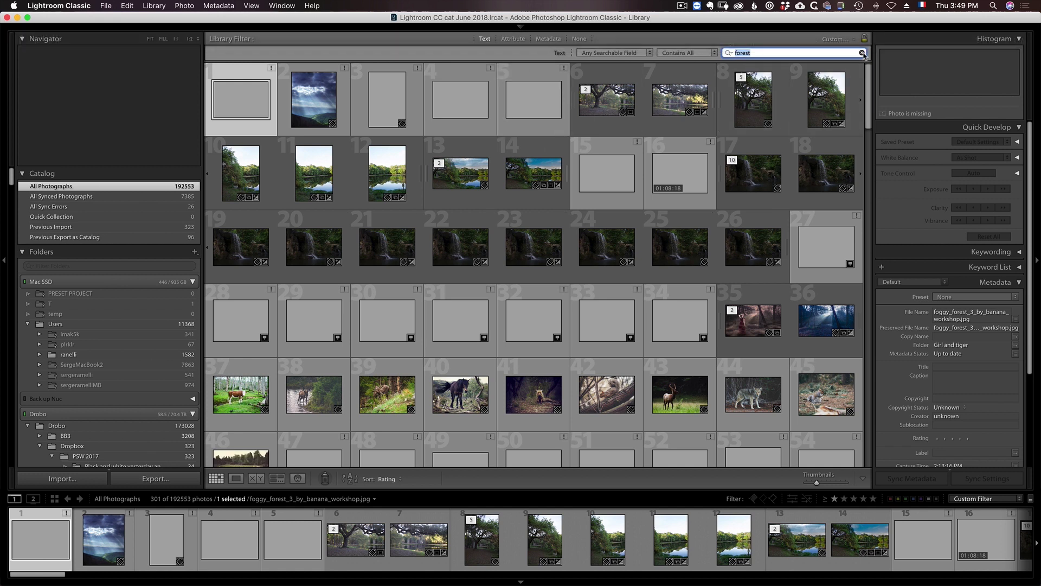
click(863, 54)
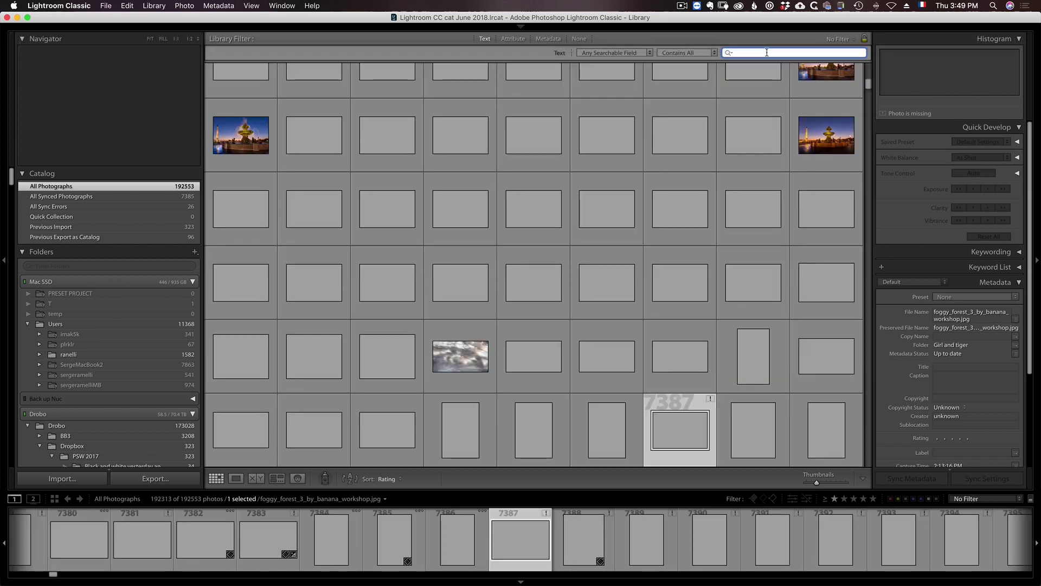
text(h)
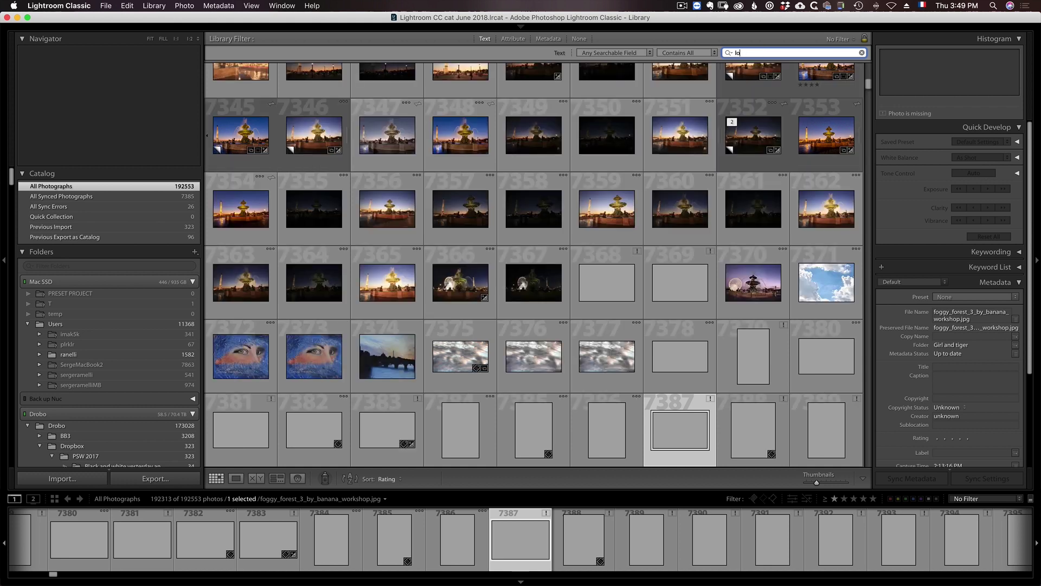
text(dr)
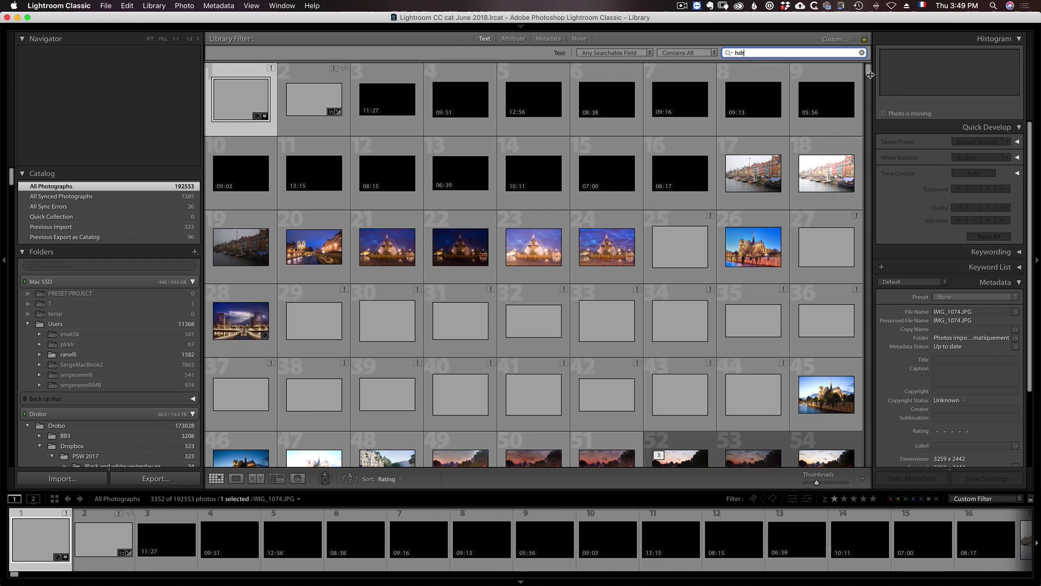
Browse the hdr results back to the top and add an Attribute filter.
scroll(870, 111, down, 1)
scroll(870, 113, down, 10)
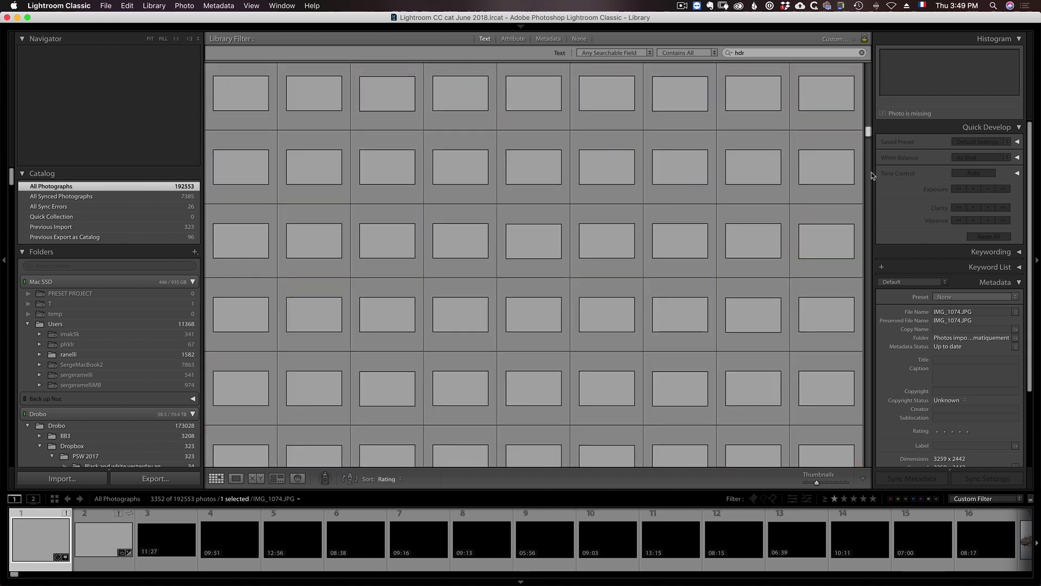
click(868, 251)
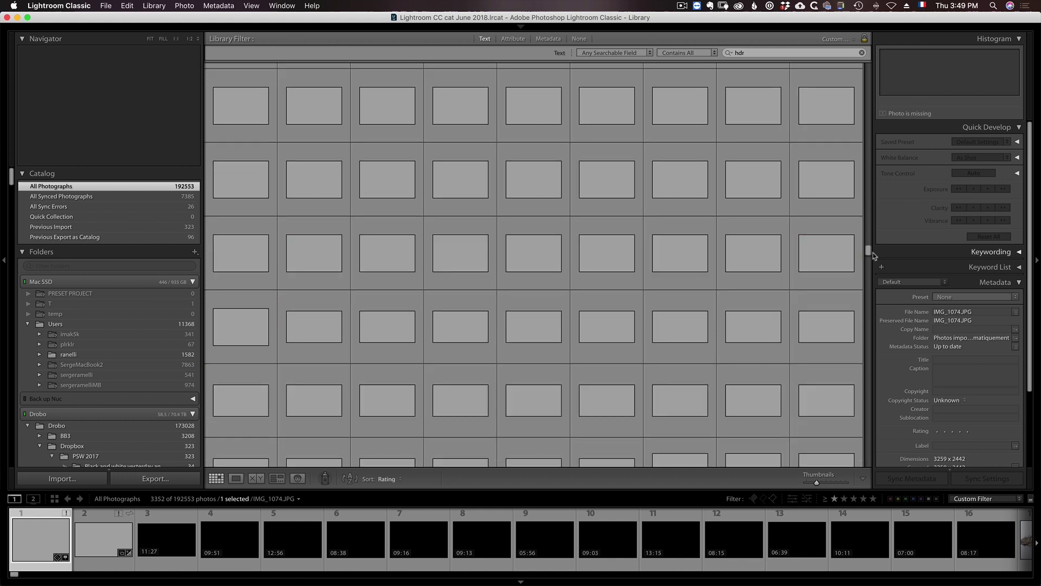
drag(869, 250, 870, 91)
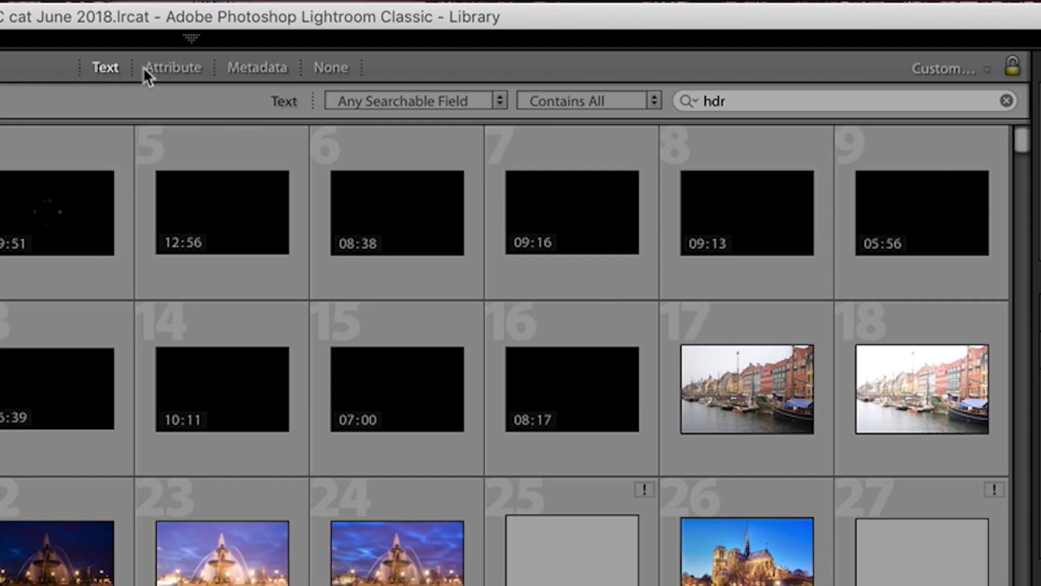
click(172, 66)
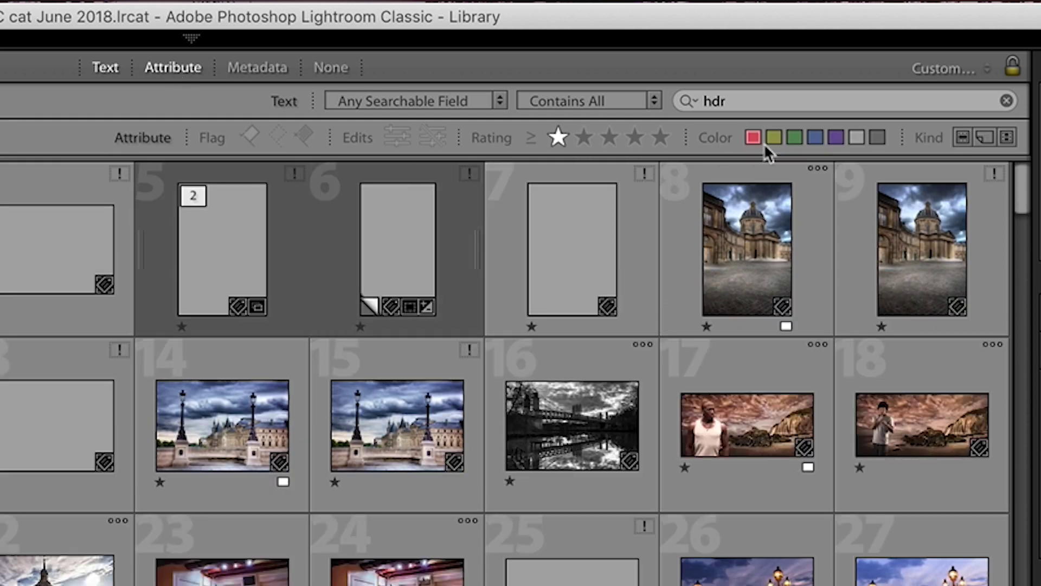
Add the Metadata filter with Date, Camera, Lens and Label columns and scroll the Date list.
click(266, 71)
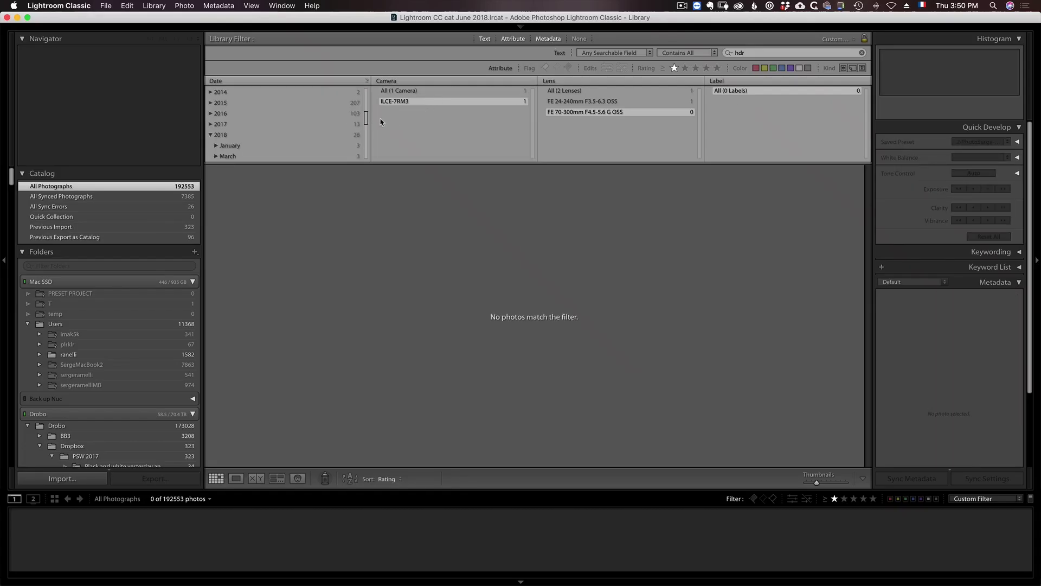
drag(368, 121, 368, 151)
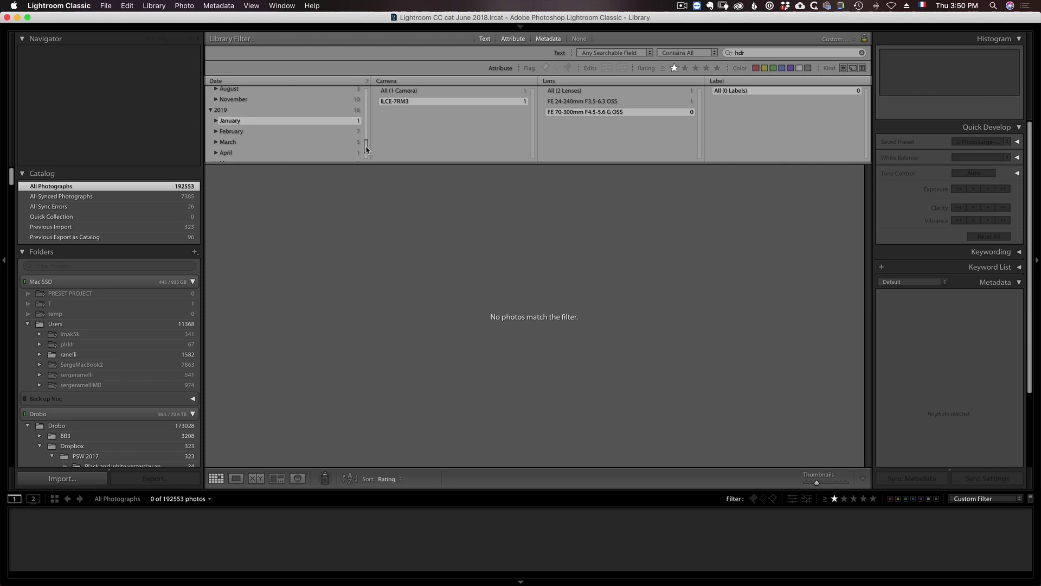
drag(366, 149, 367, 155)
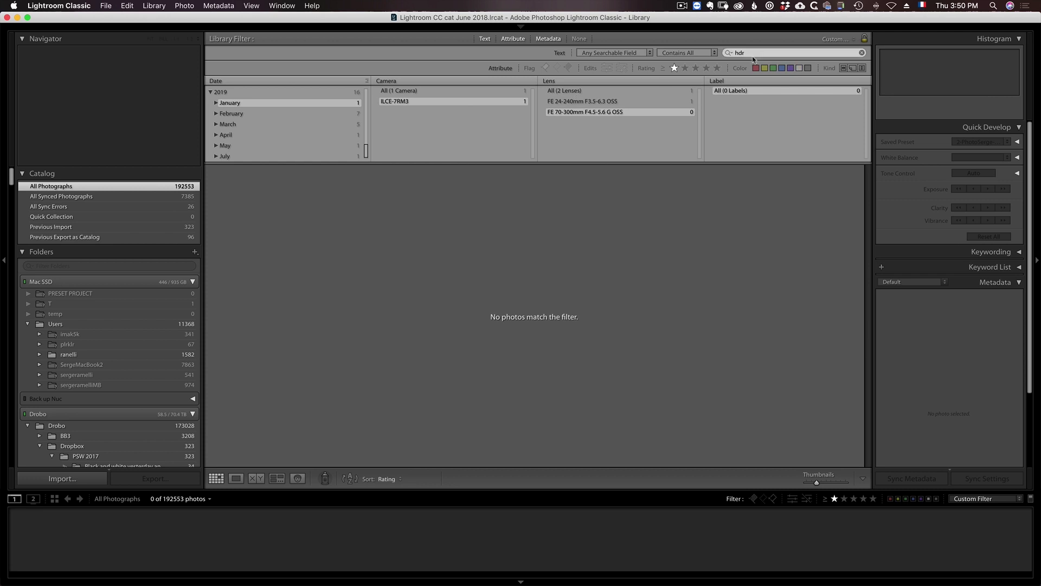
Clear the hdr search and filter the Date column to January 2018.
click(862, 53)
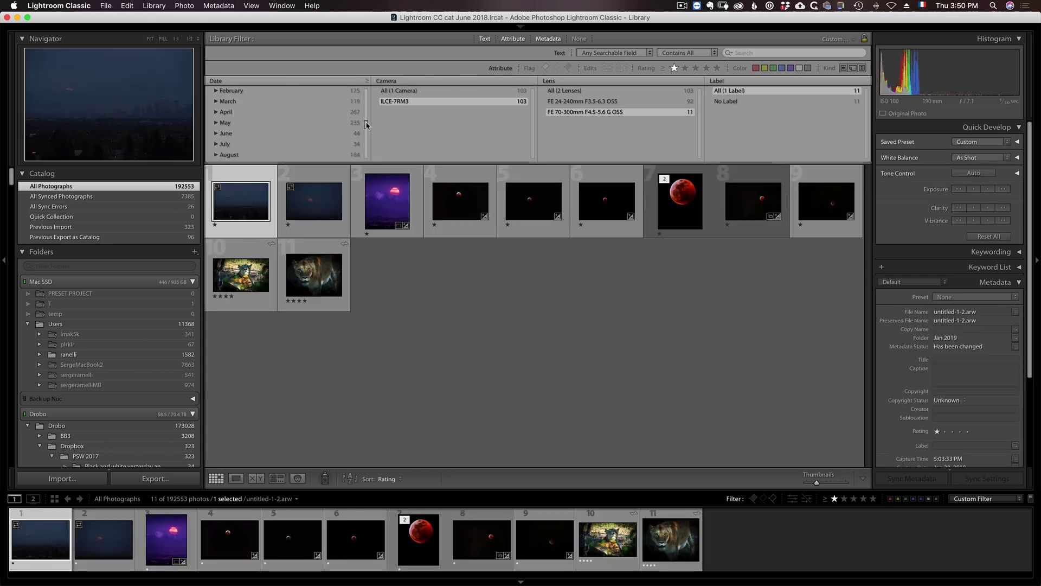
scroll(359, 123, up, 5)
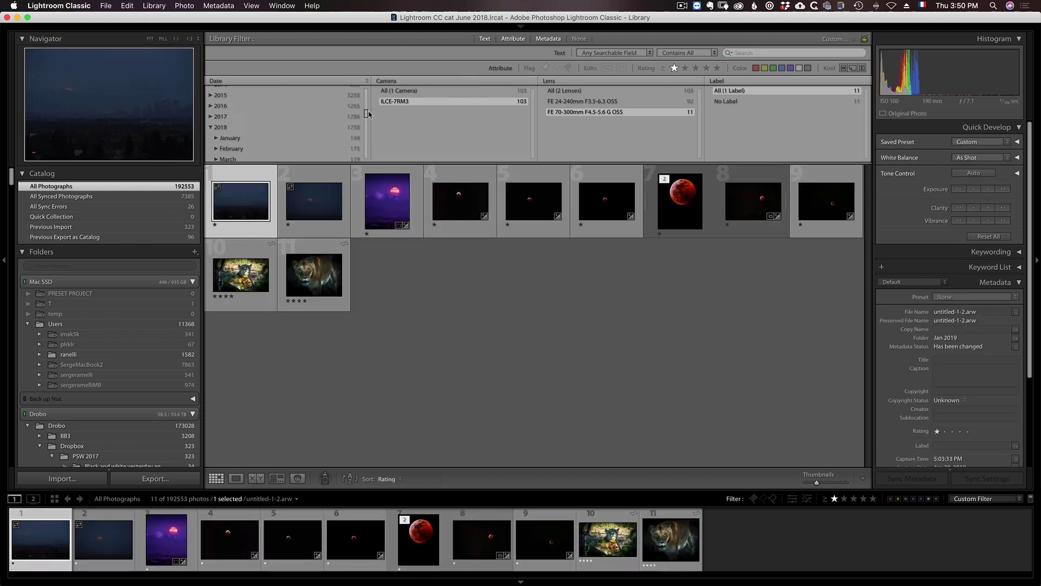
click(244, 139)
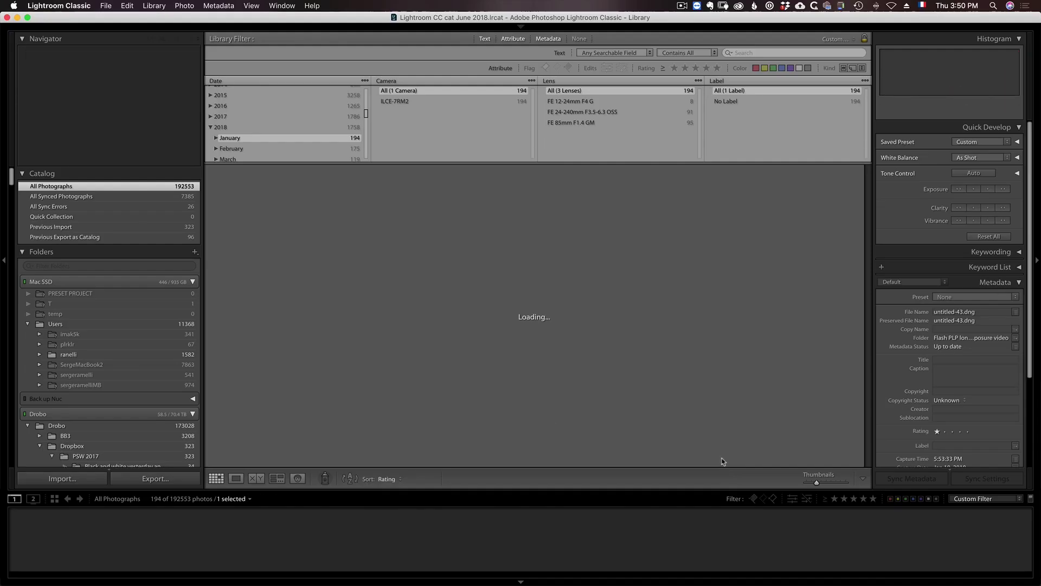
Narrow to ILCE-7RM2 with the FE 12-24mm F4 G lens, then switch the date to May.
scroll(288, 140, up, 3)
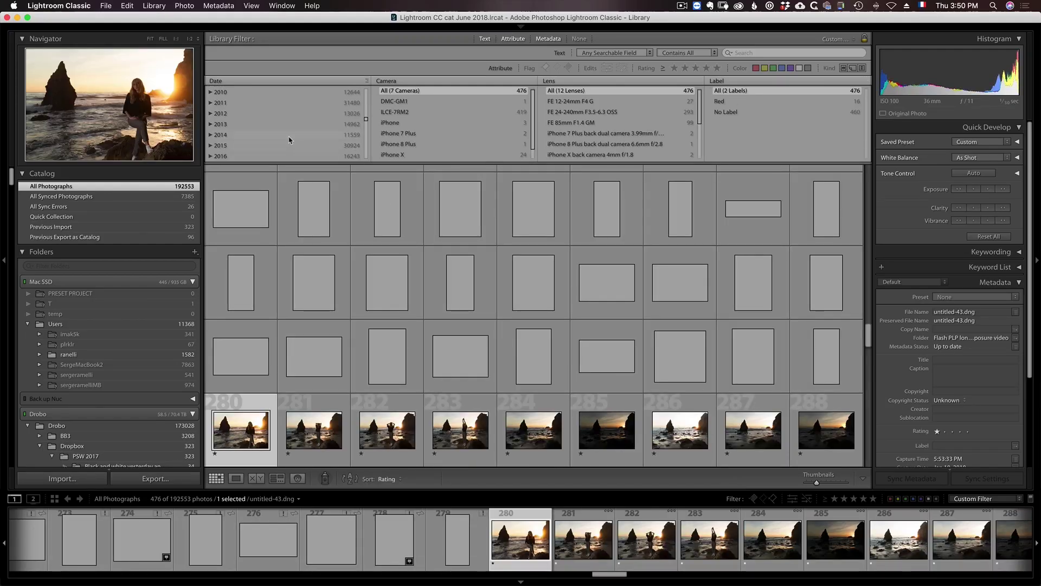
drag(366, 119, 367, 133)
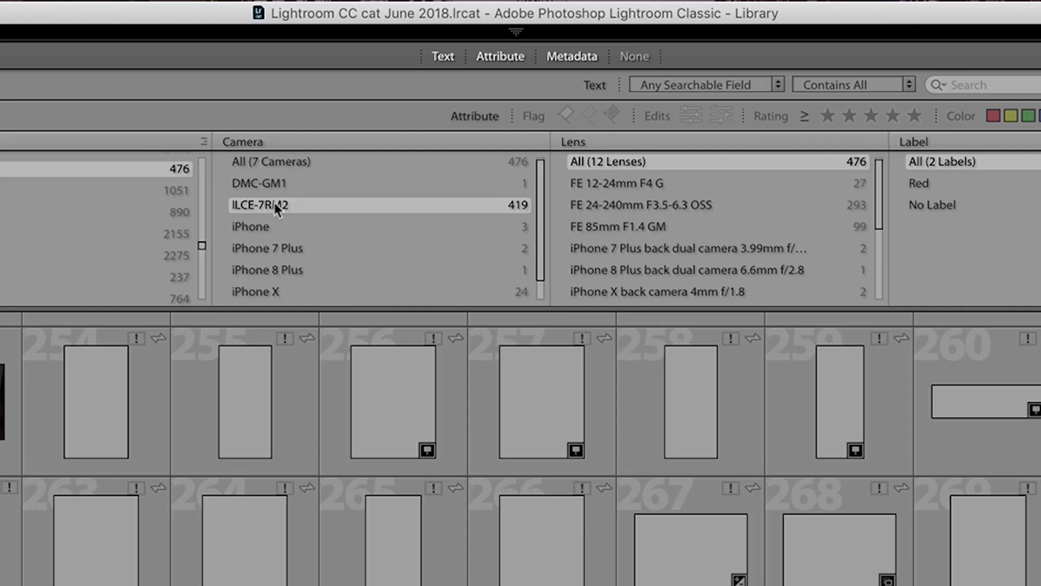
click(403, 113)
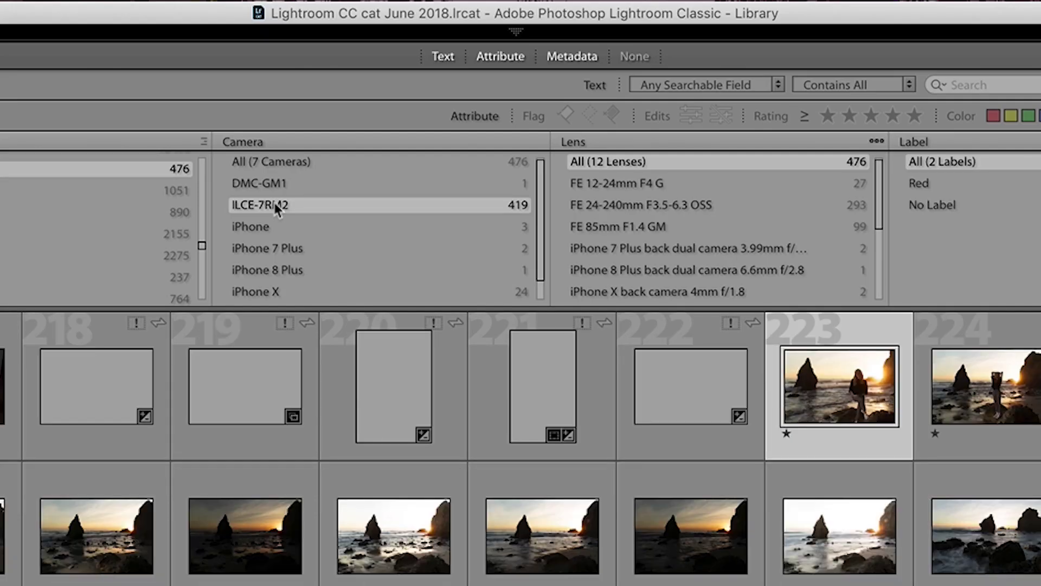
click(631, 185)
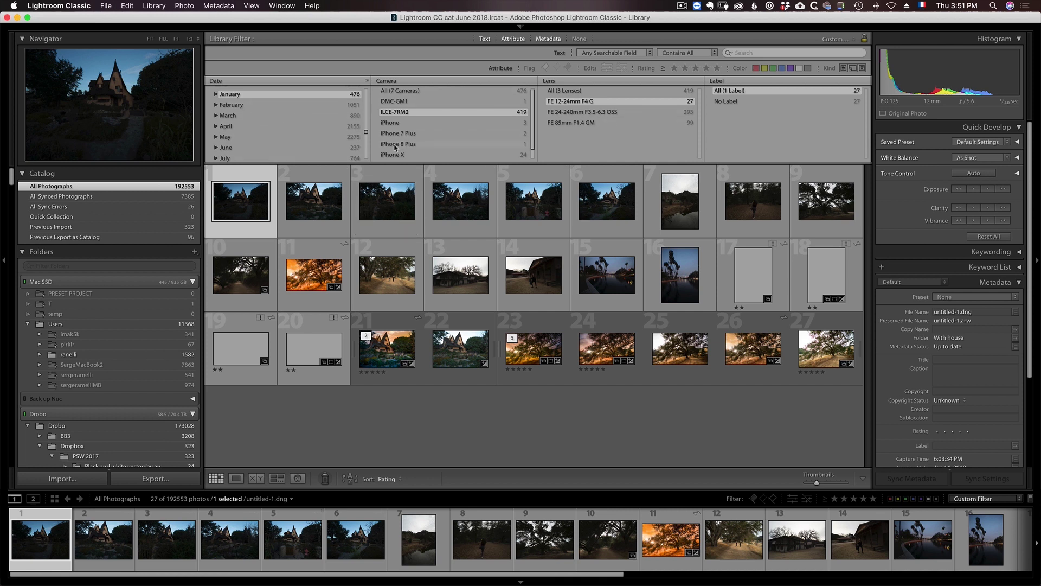
click(231, 138)
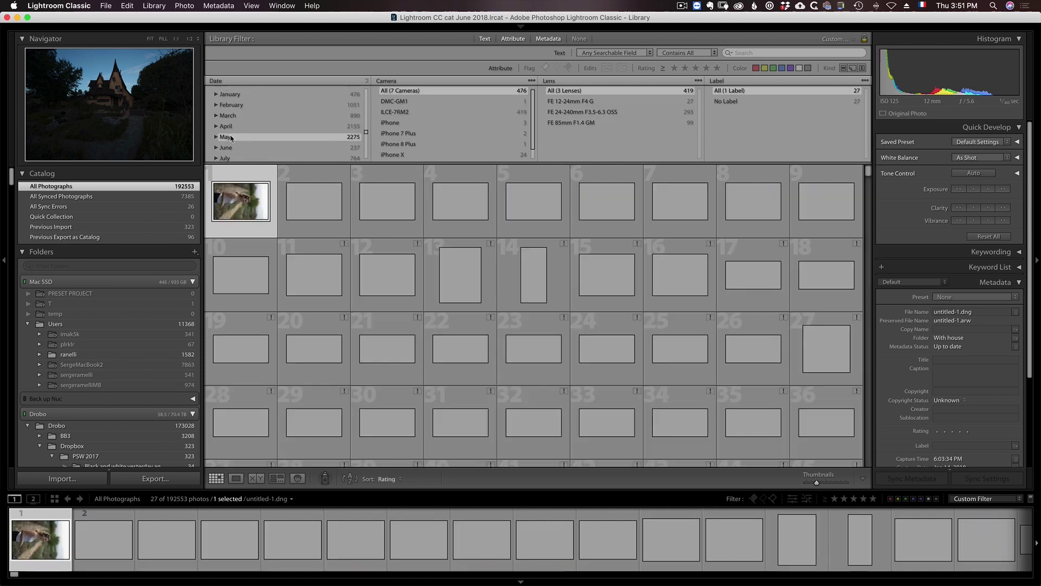
Filter May photos to ILCE-7RM3, FE 24-240mm F3.5-6.3 OSS lens, and three stars or higher.
click(407, 112)
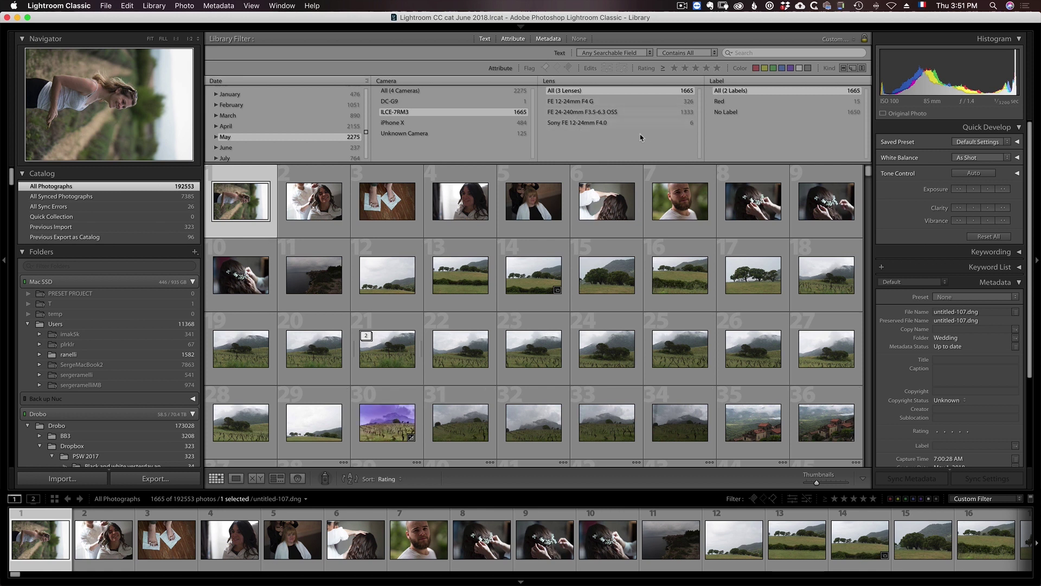
click(578, 112)
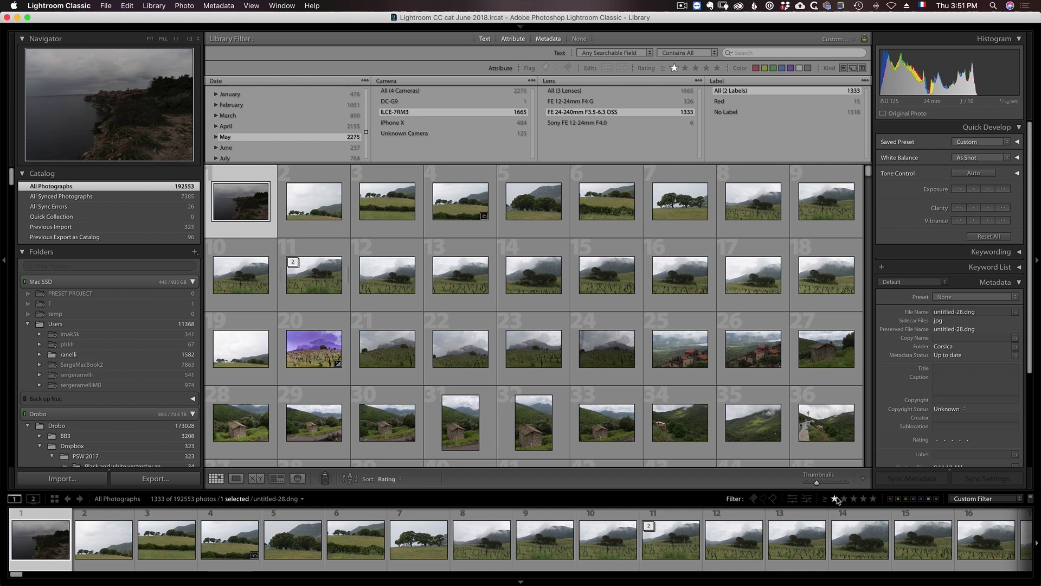
click(836, 498)
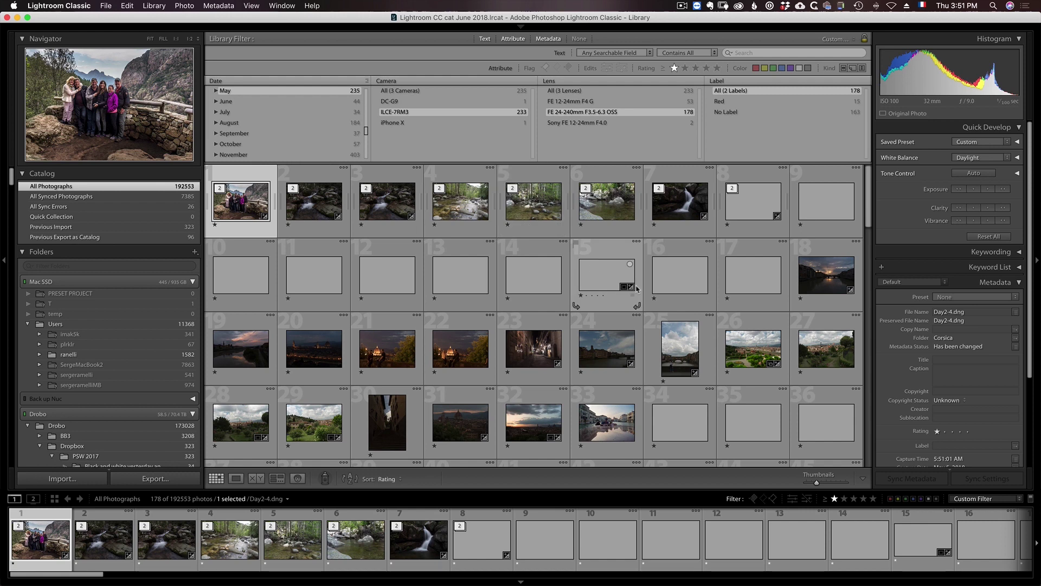
click(853, 501)
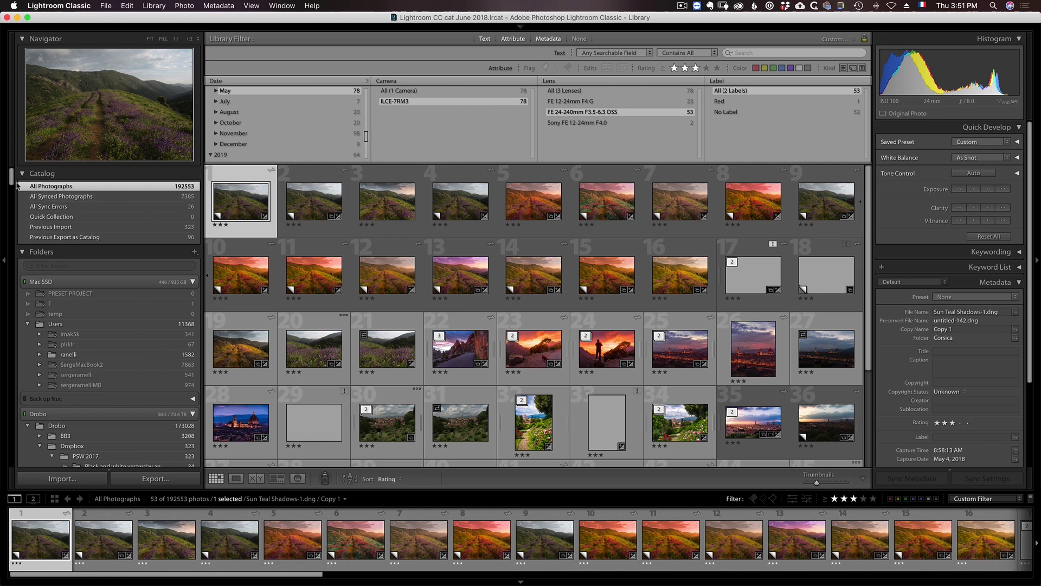
Turn off library filters and filter the Folders panel for 'venise'.
key(super+l)
scroll(55, 233, down, 2)
click(61, 239)
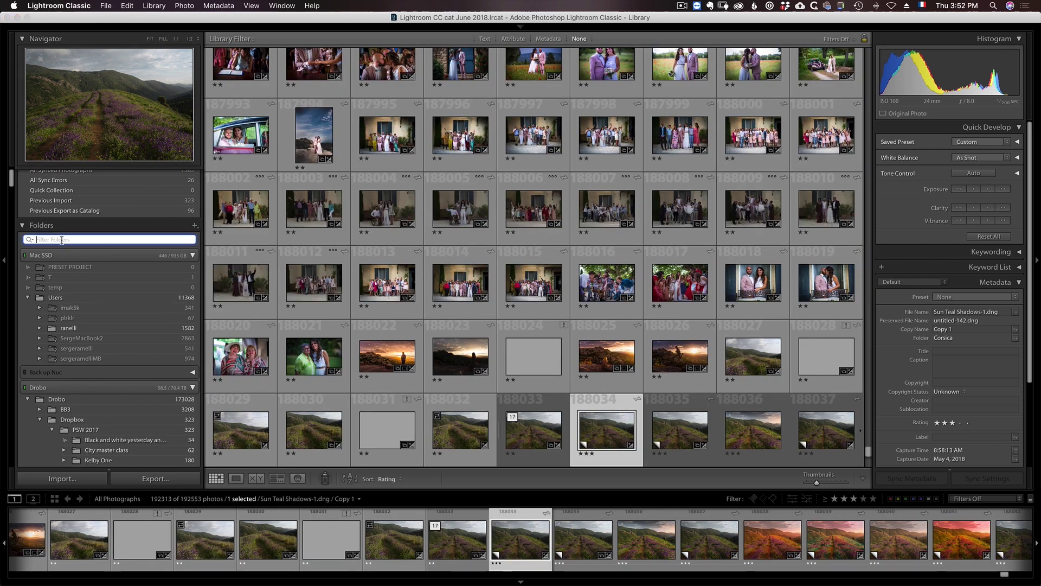
text(ven)
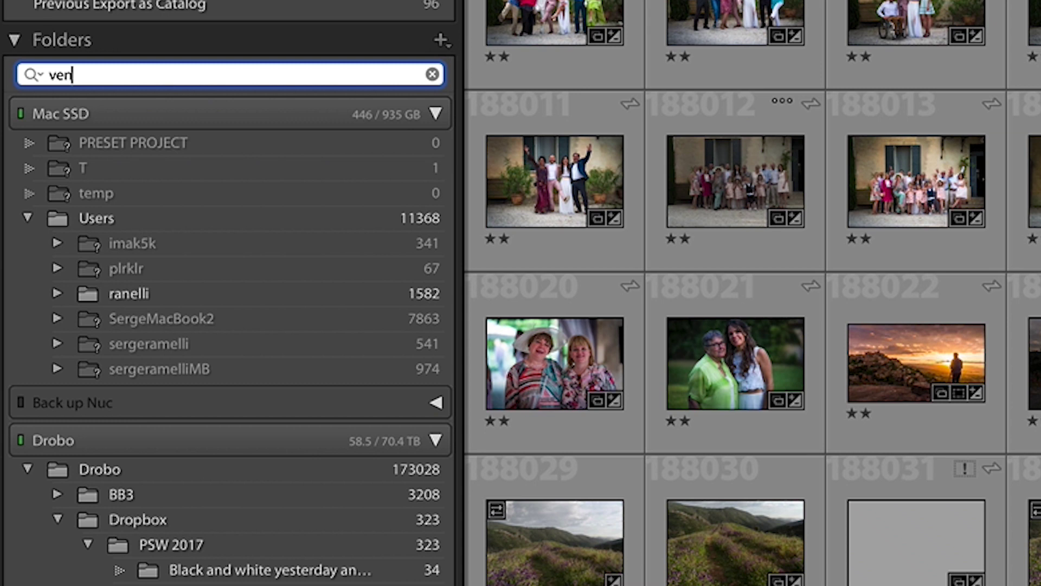
text(ise)
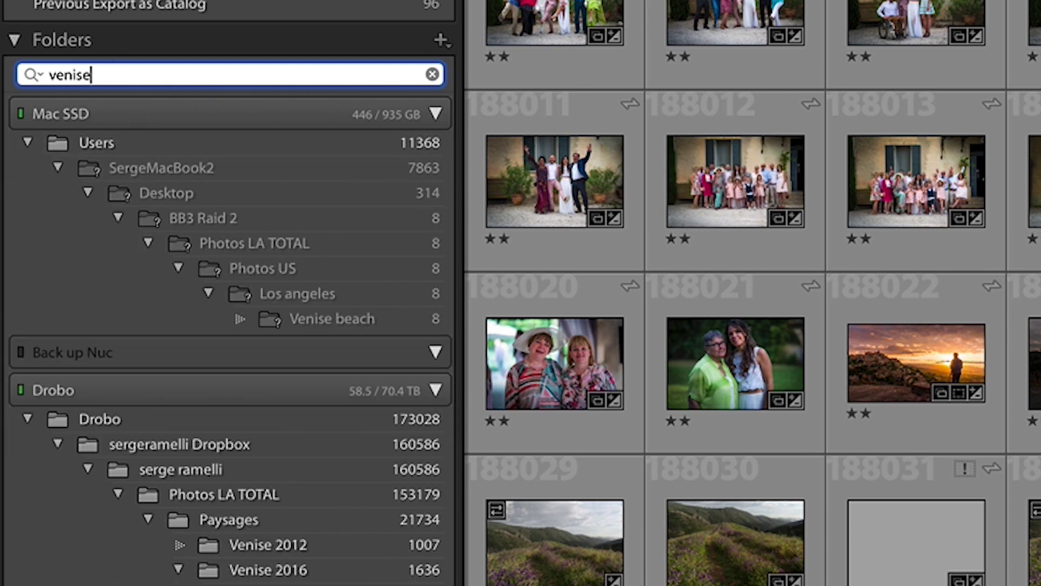
Scroll through the folders matching 'venise'.
scroll(209, 108, down, 10)
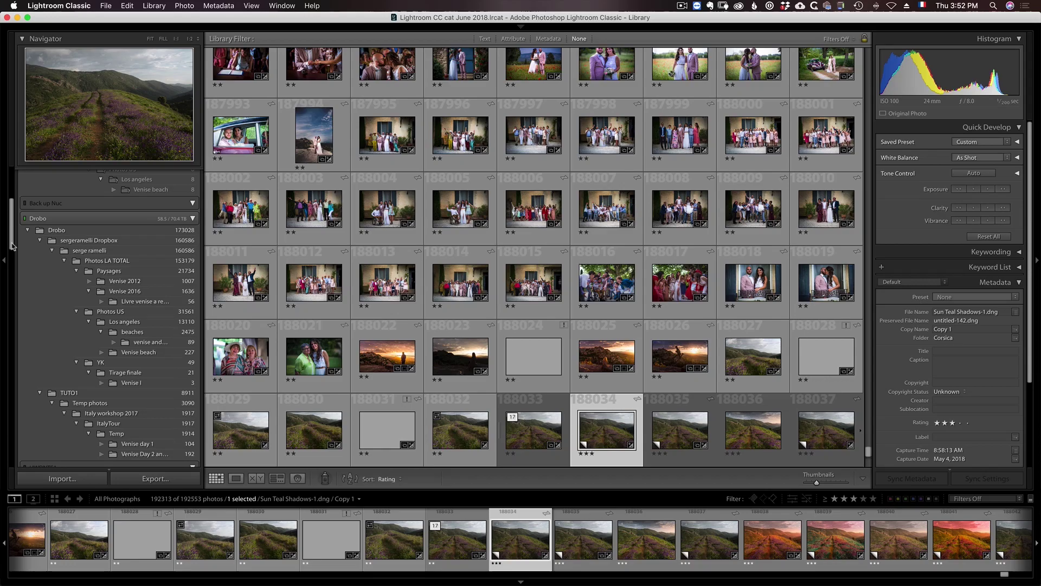
scroll(0, 10, up, 2)
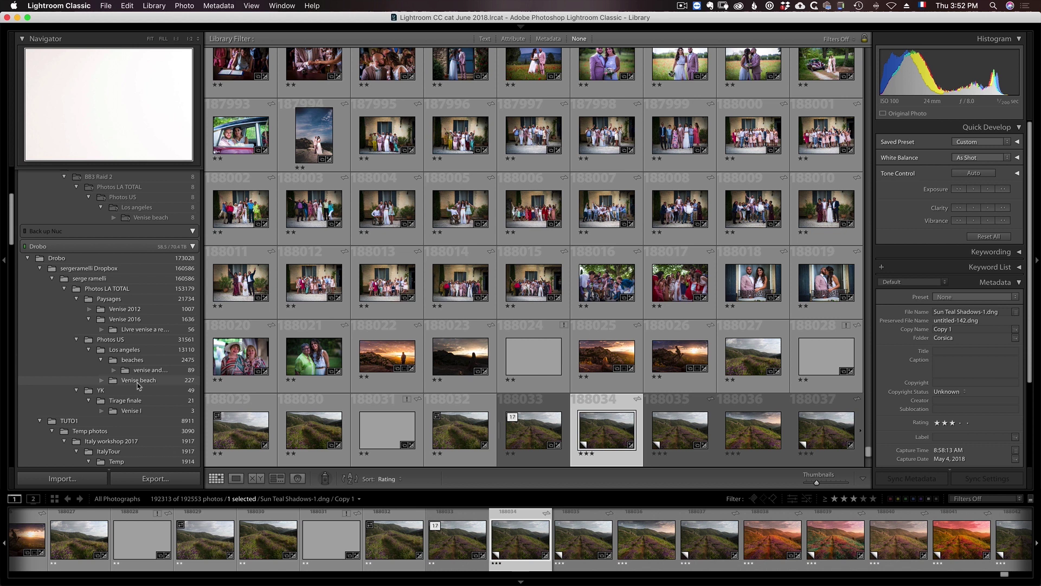
scroll(15, 231, up, 3)
scroll(15, 228, up, 3)
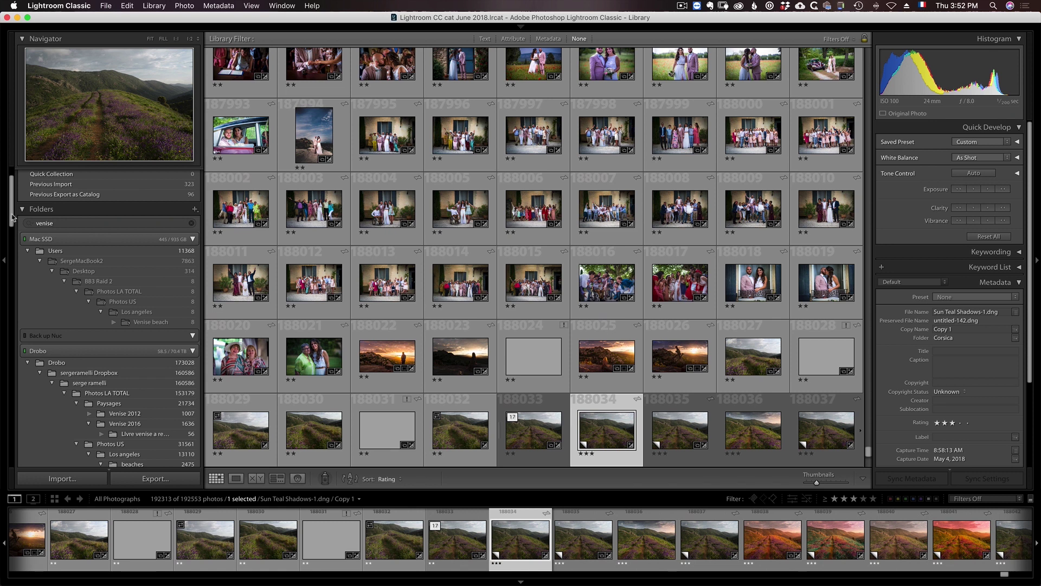
mouse_move(11, 217)
mouse_down()
mouse_move(12, 234)
mouse_move(12, 221)
mouse_up()
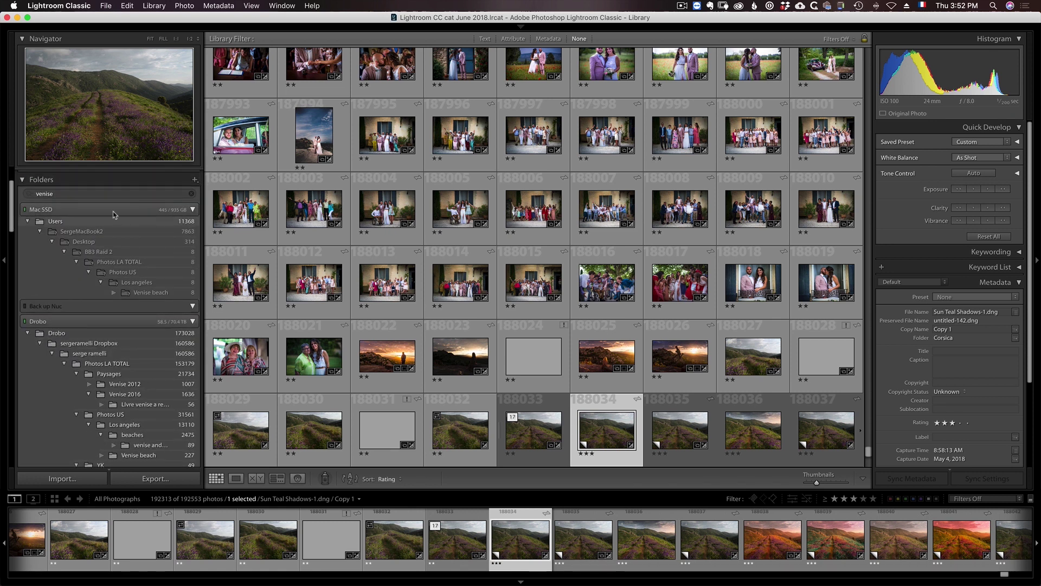
click(170, 194)
Empty the folder search field and open the 1 Portfolio collection set's 704 photos.
key(super+a)
key(BackSpace)
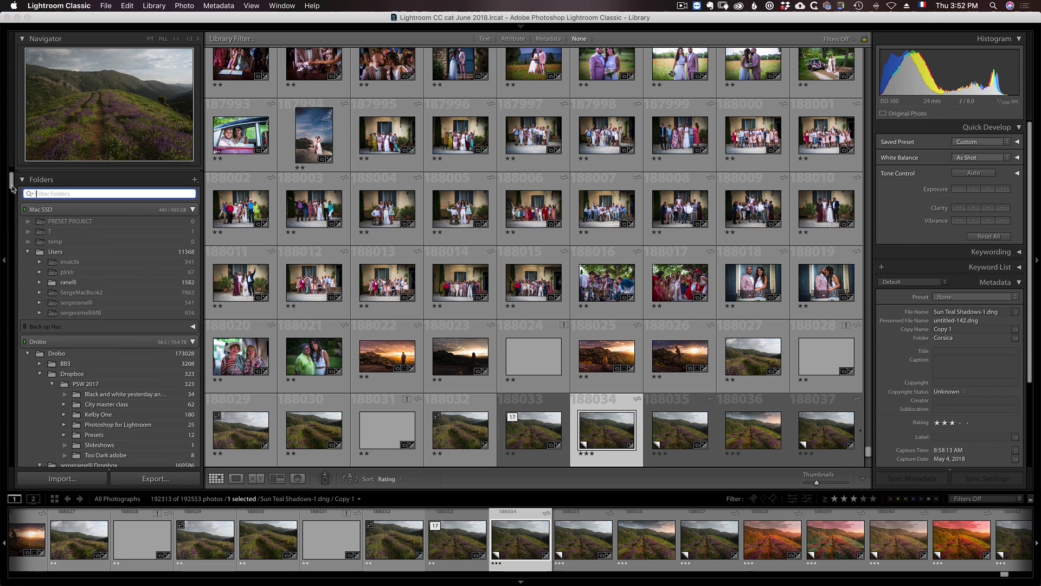
drag(12, 187, 31, 412)
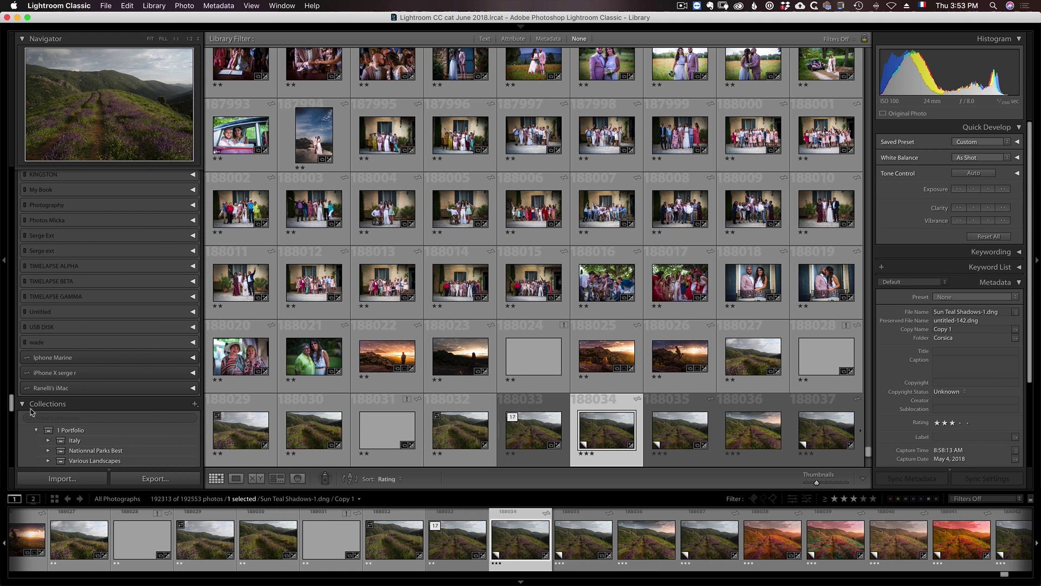
scroll(31, 413, down, 6)
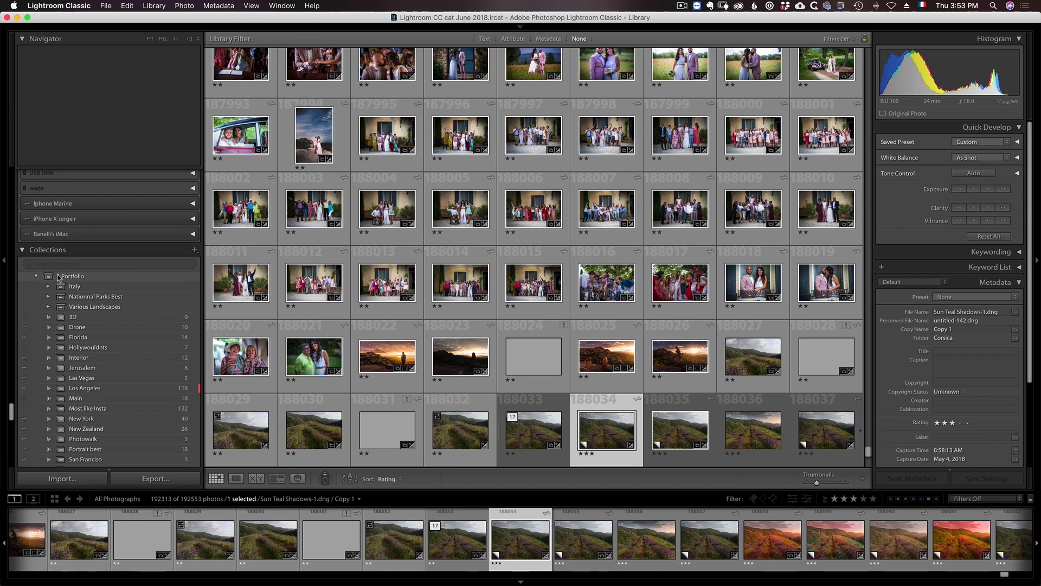
click(70, 278)
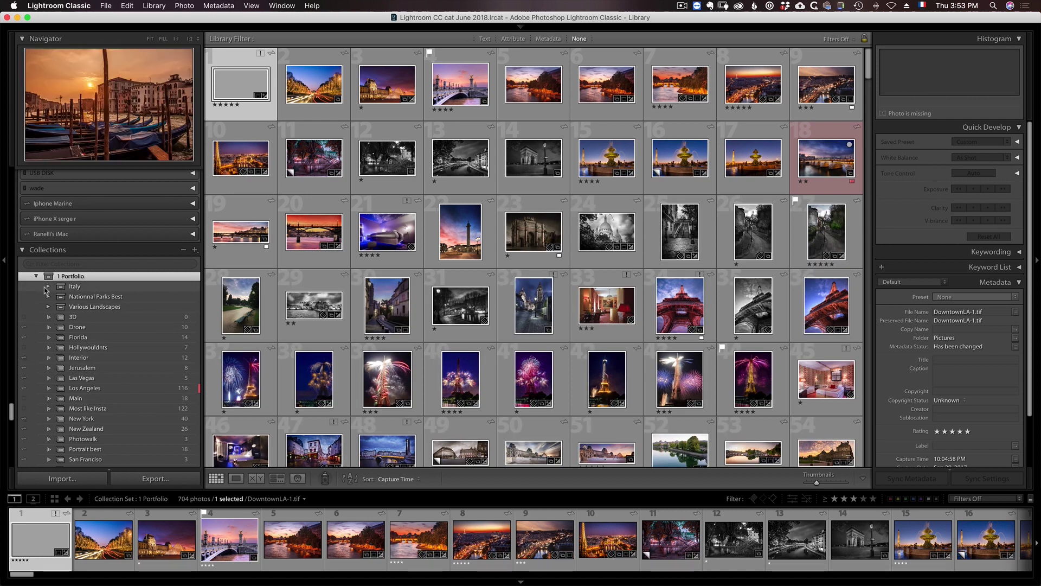
click(47, 287)
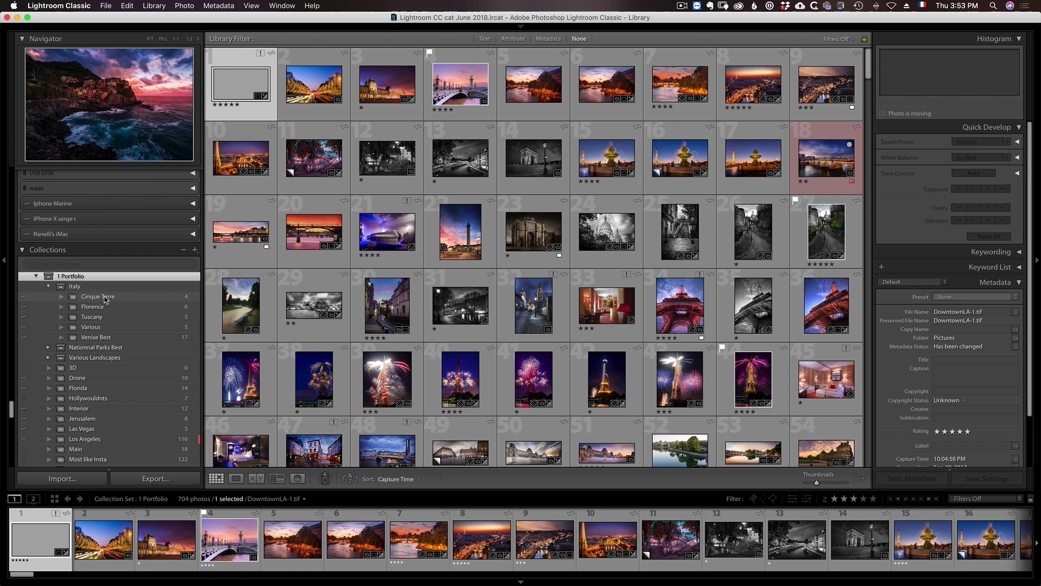
click(106, 298)
click(108, 306)
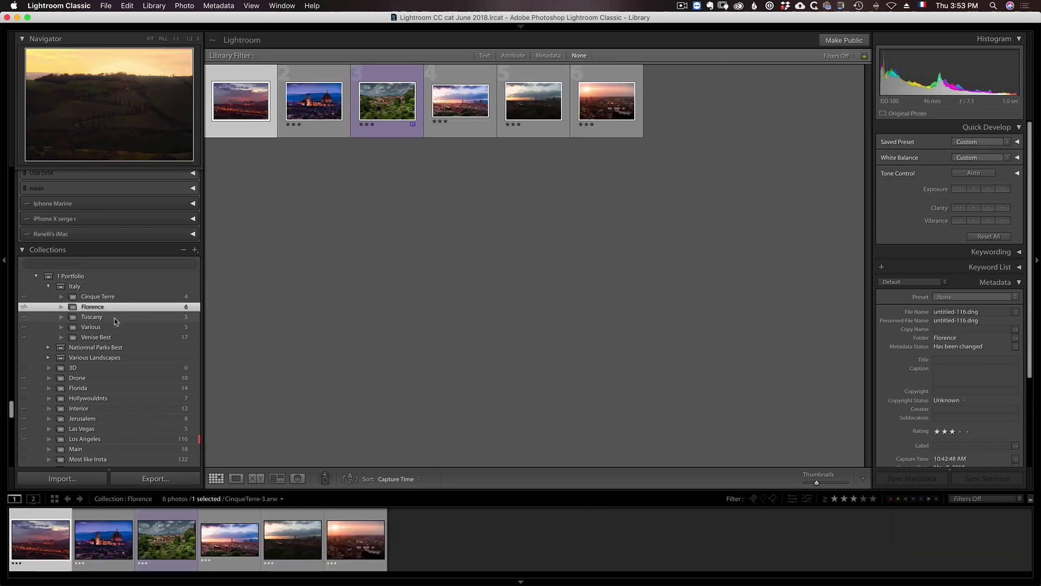
click(114, 318)
click(115, 338)
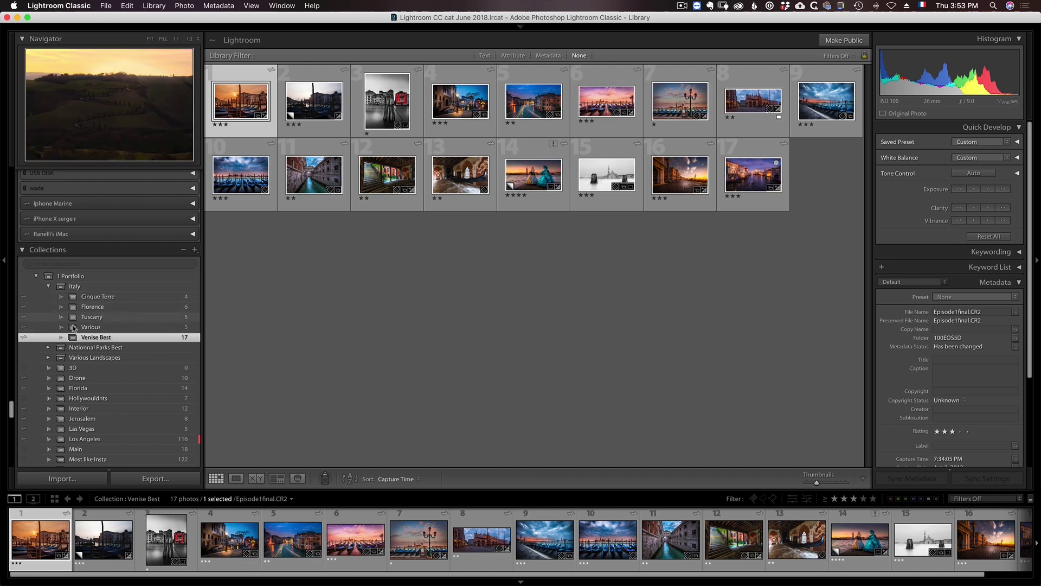
click(107, 298)
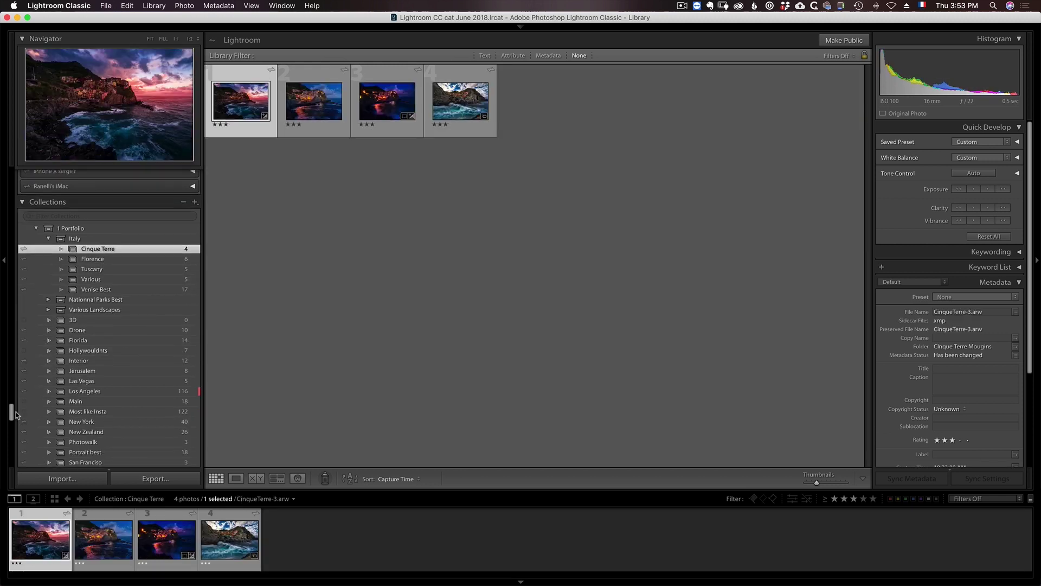
scroll(16, 415, down, 3)
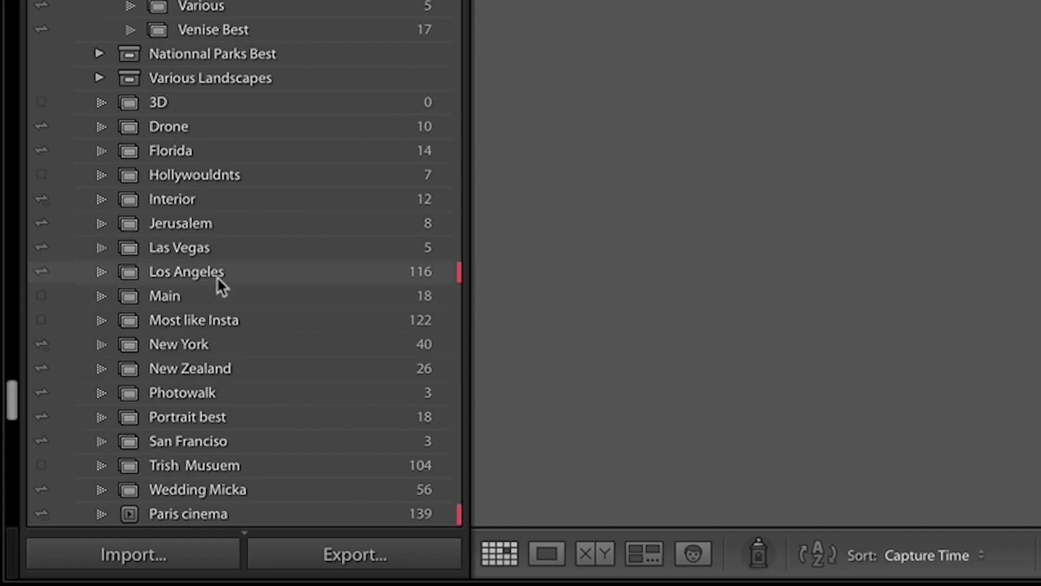
click(216, 275)
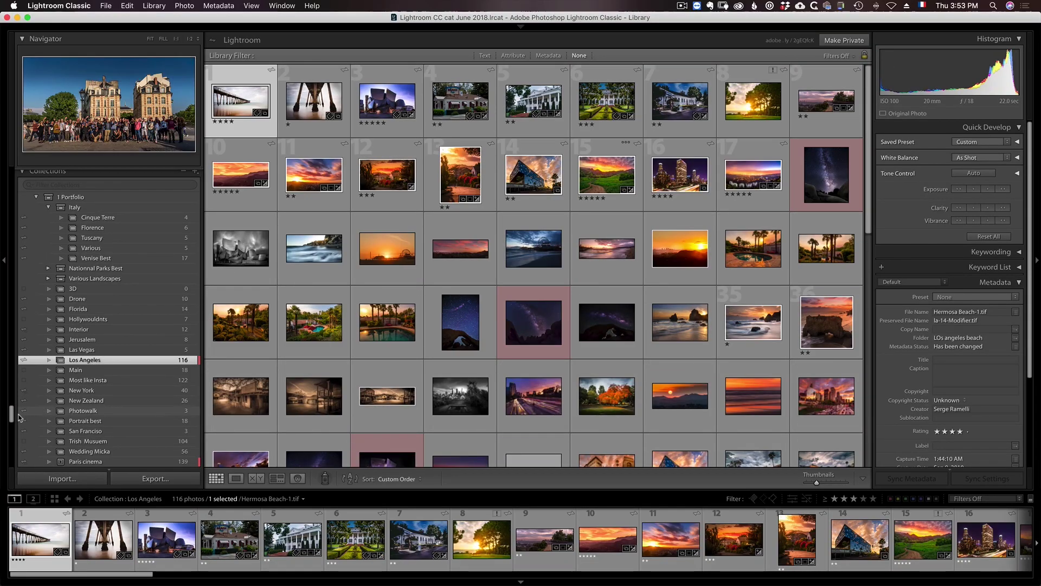
scroll(14, 420, down, 4)
scroll(14, 422, up, 3)
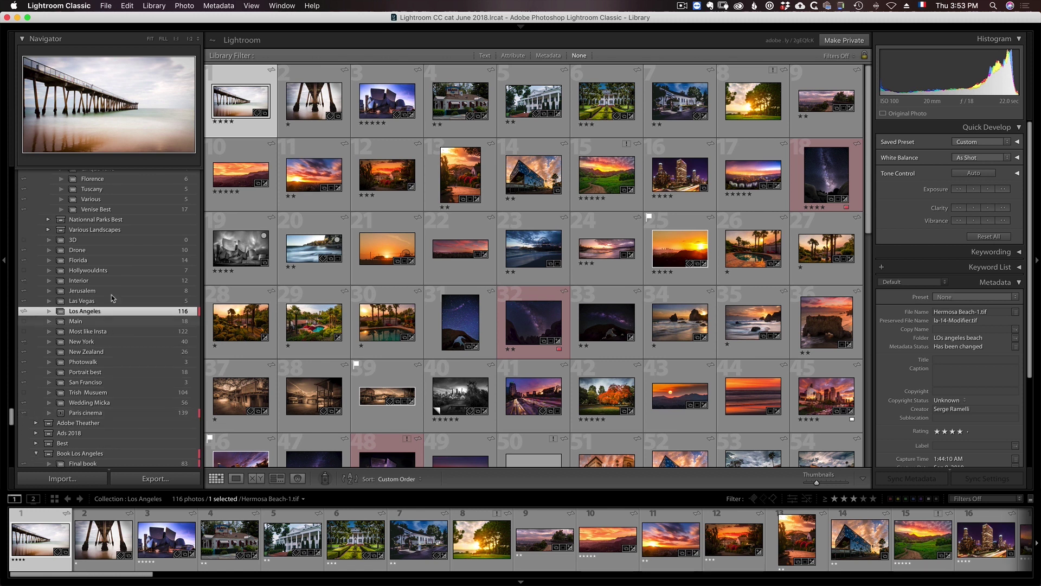
scroll(15, 421, down, 3)
scroll(15, 420, up, 8)
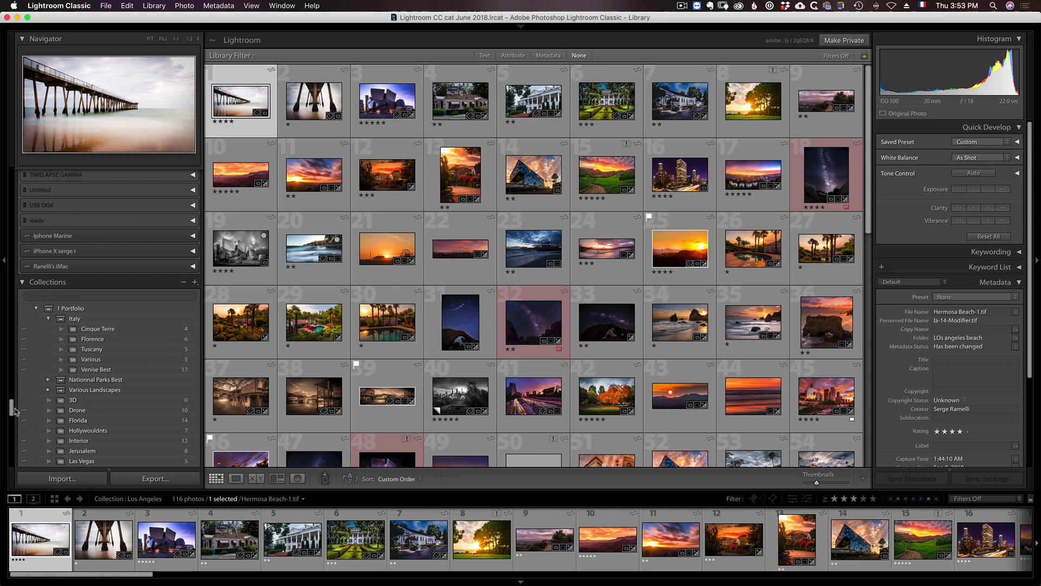
Switch back and forth between the Paris cinema and Los Angeles collections.
drag(14, 411, 14, 418)
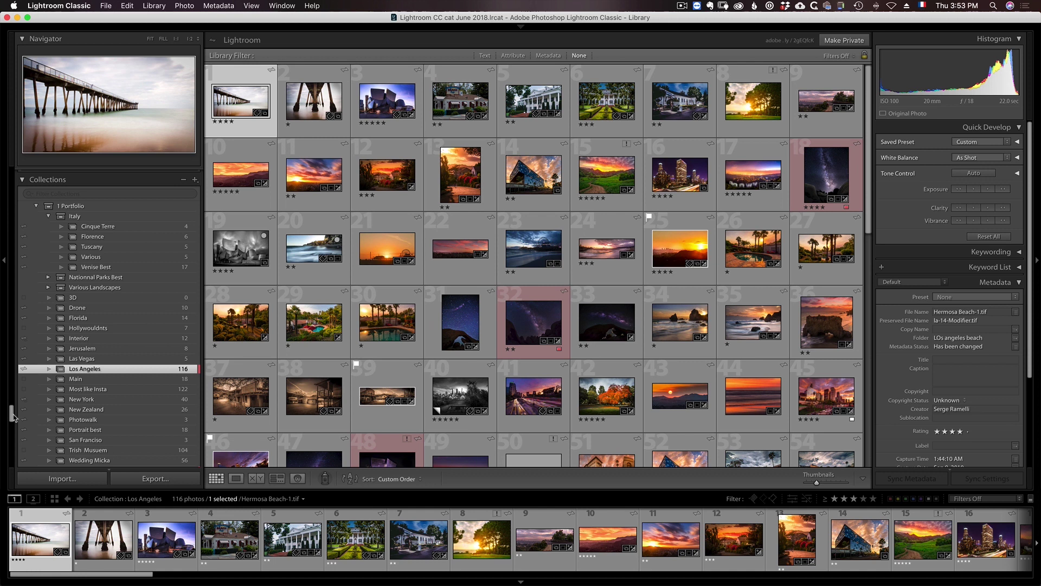
scroll(13, 416, up, 1)
drag(14, 416, 15, 421)
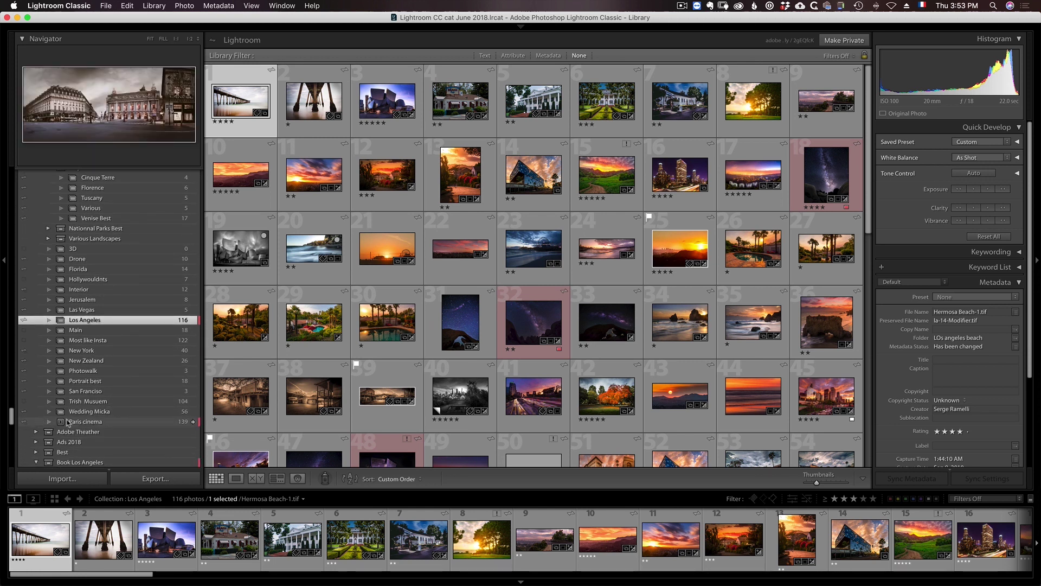
click(73, 421)
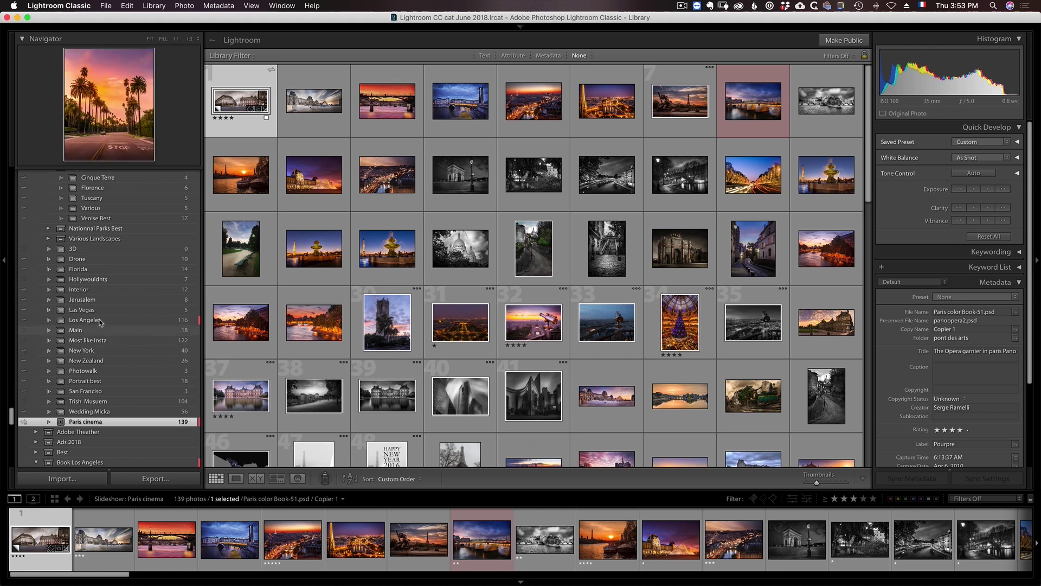
click(100, 321)
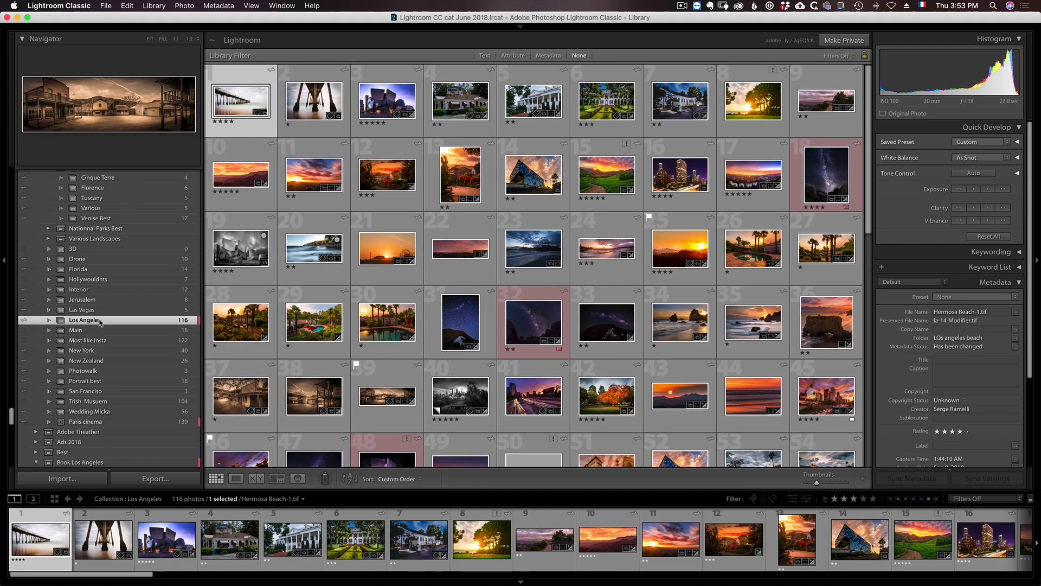
click(86, 422)
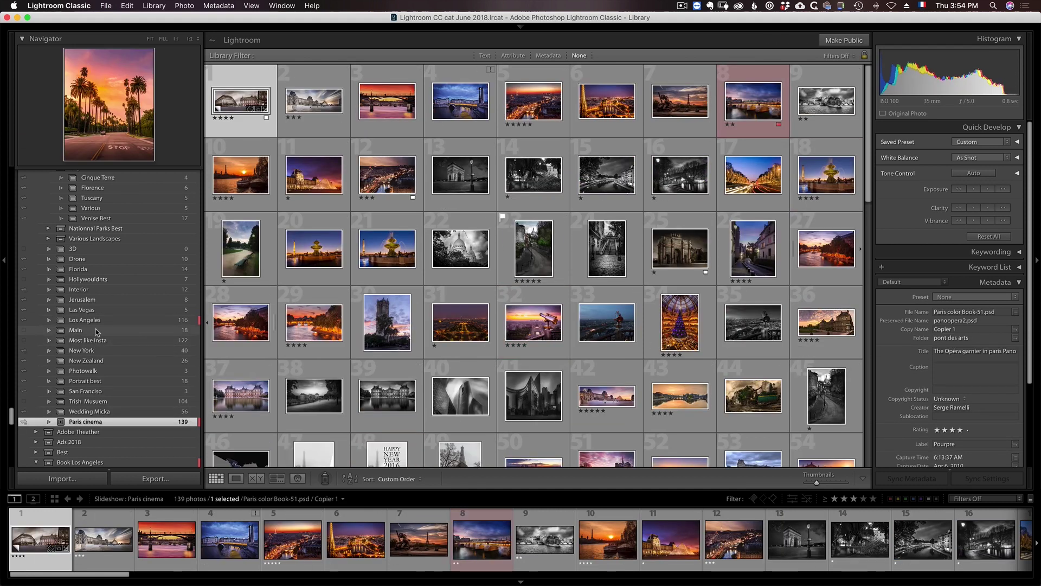
click(92, 321)
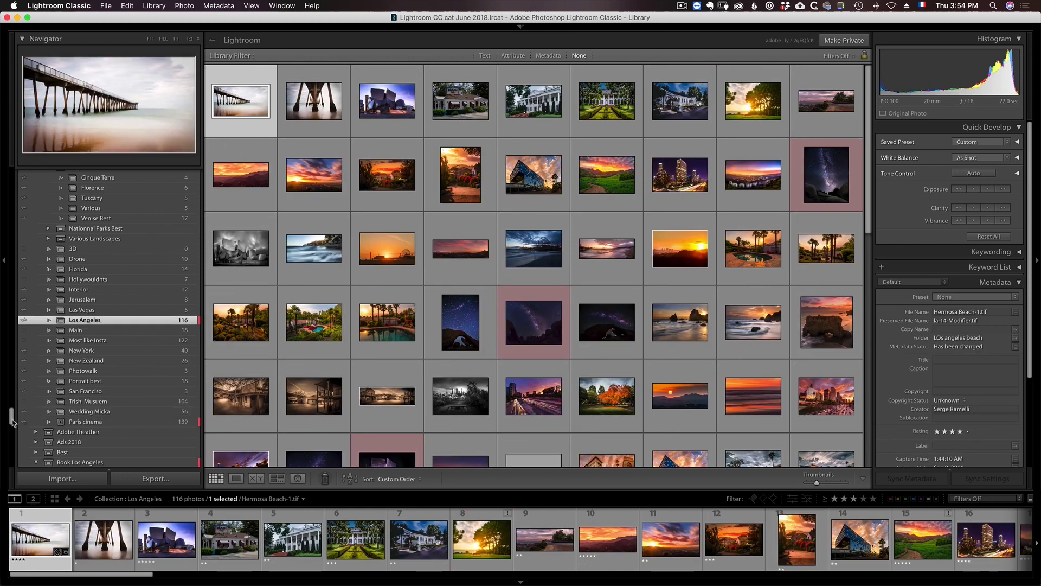
View Final book and New York Color 1st selection, ending on San Francisco's 3 photos.
drag(12, 420, 12, 427)
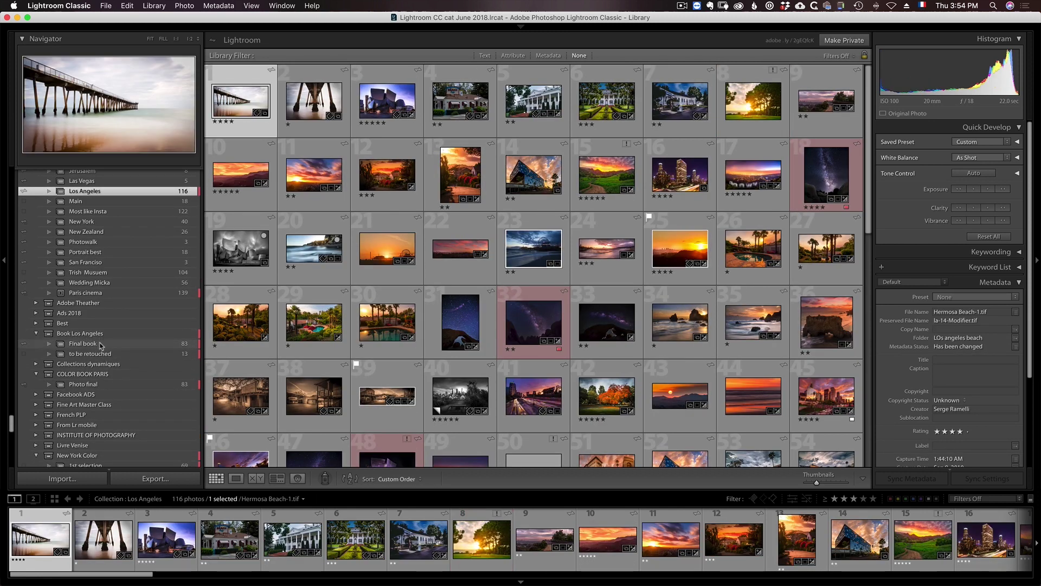
click(100, 344)
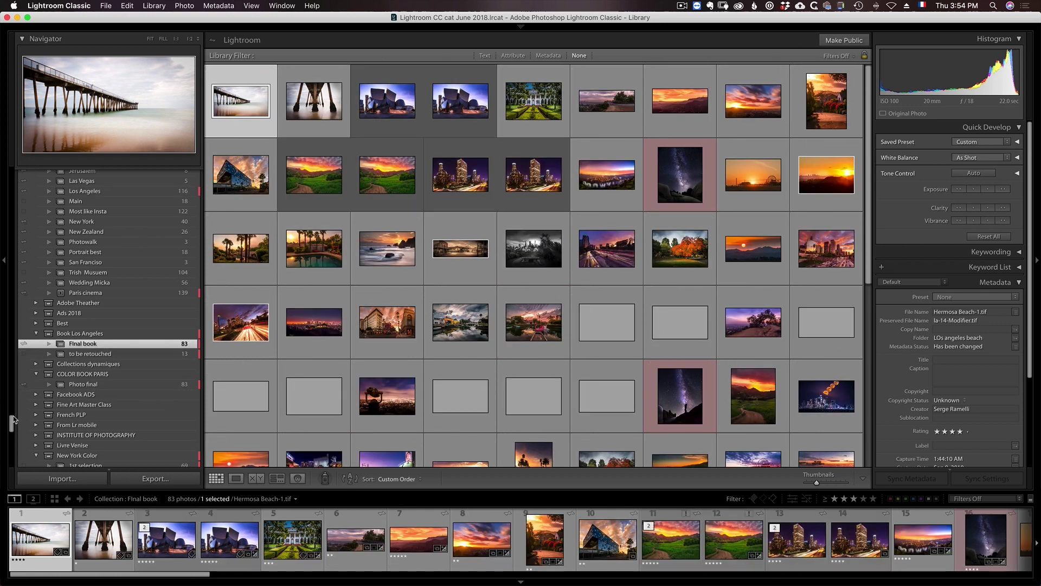
drag(13, 420, 14, 427)
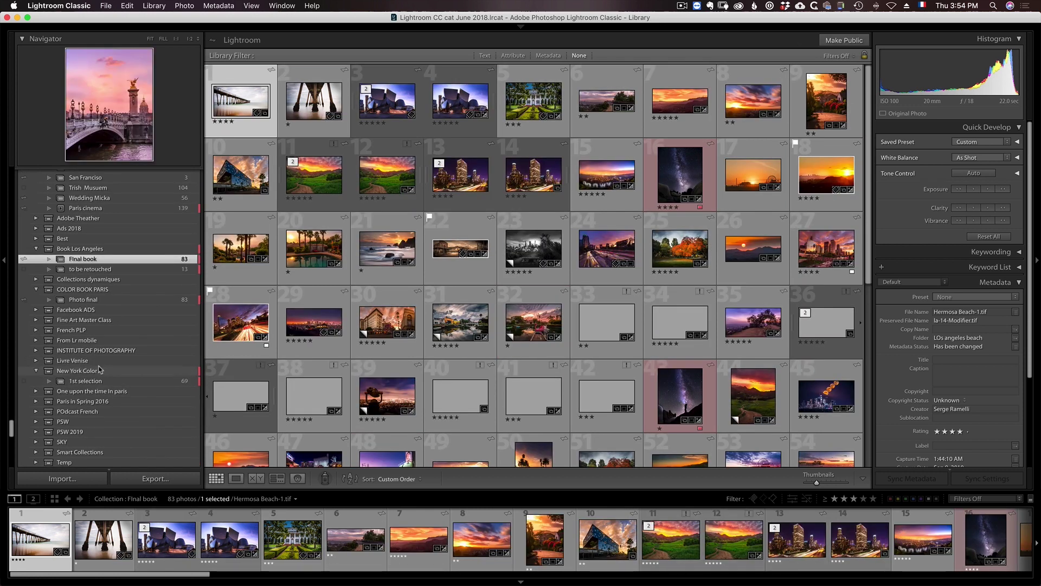
click(107, 381)
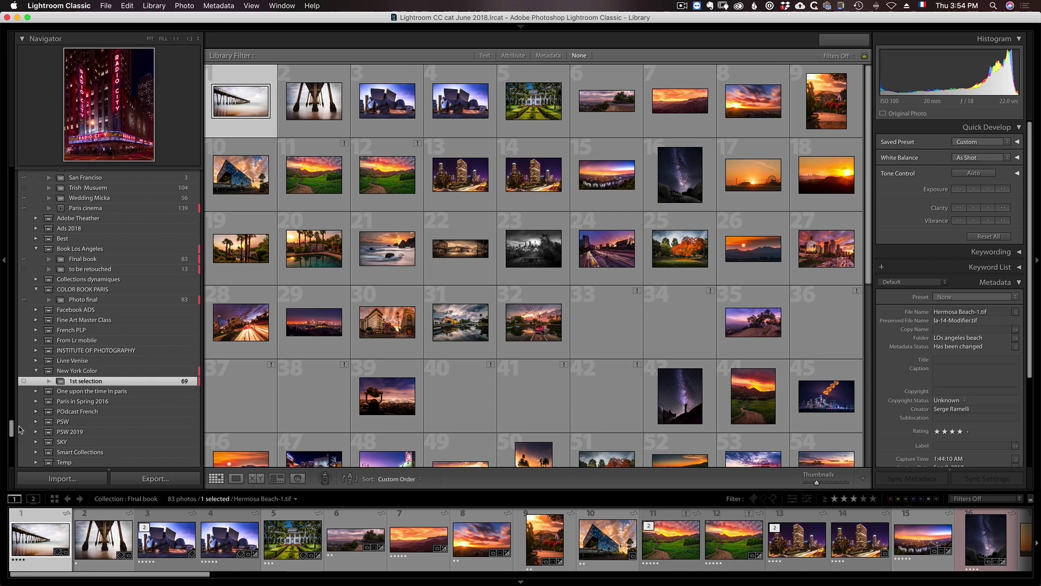
scroll(156, 368, up, 5)
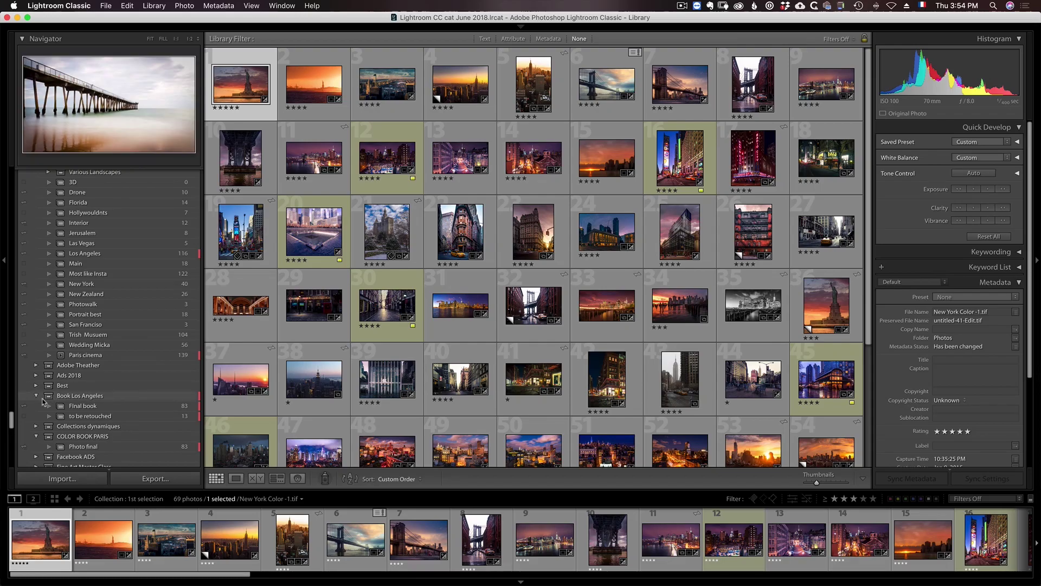
click(87, 324)
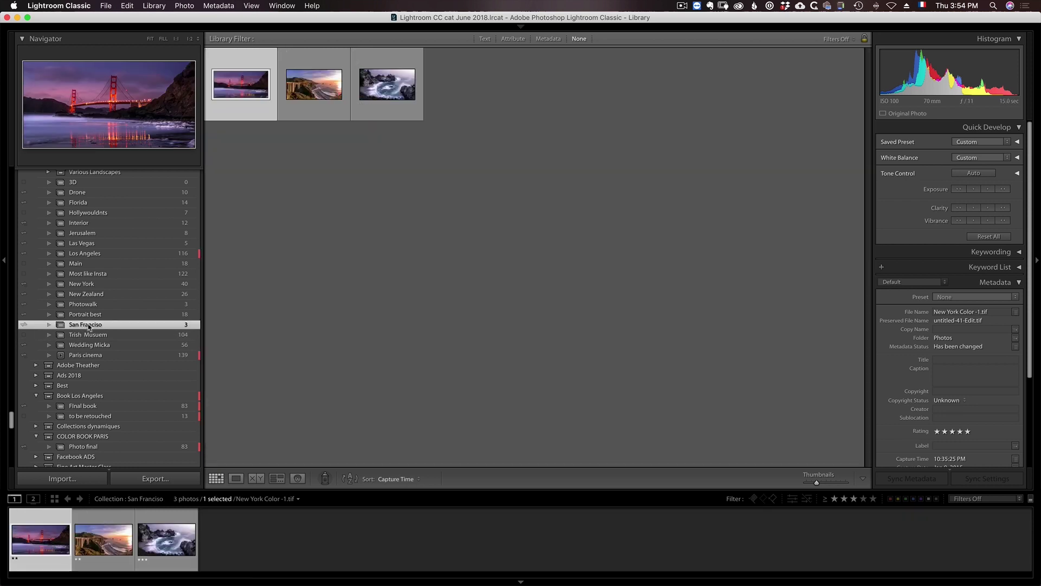
Apply a red color label to San Francisco, then open the Photo final collection (83 photos).
right_click(139, 327)
mouse_move(194, 430)
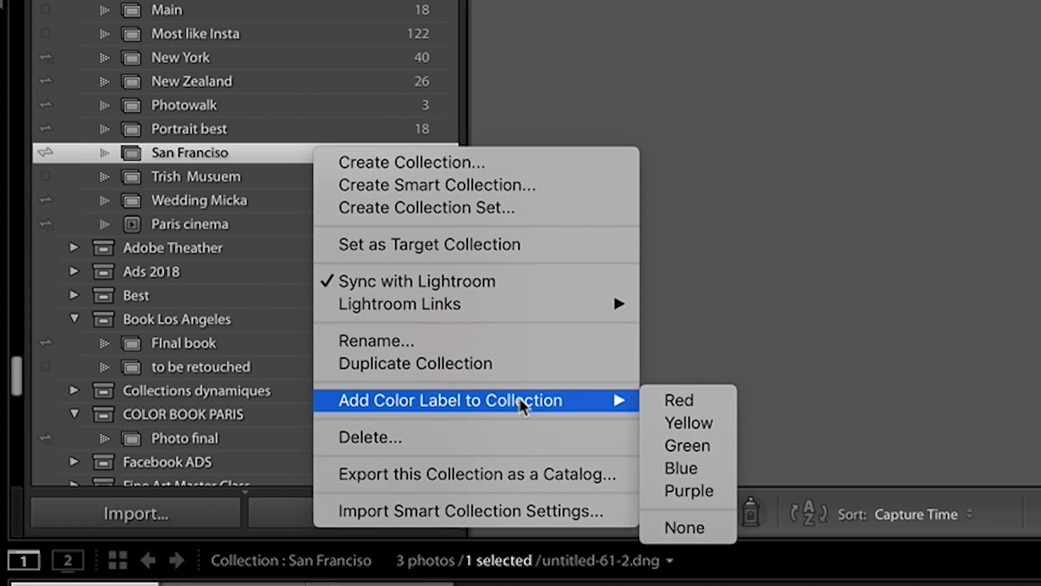
click(689, 400)
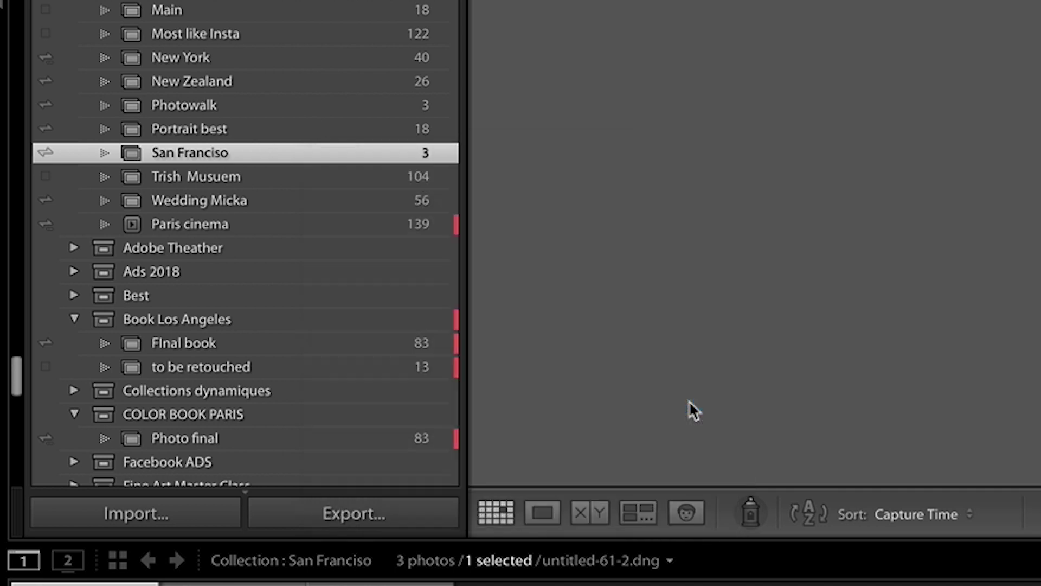
drag(16, 373, 13, 425)
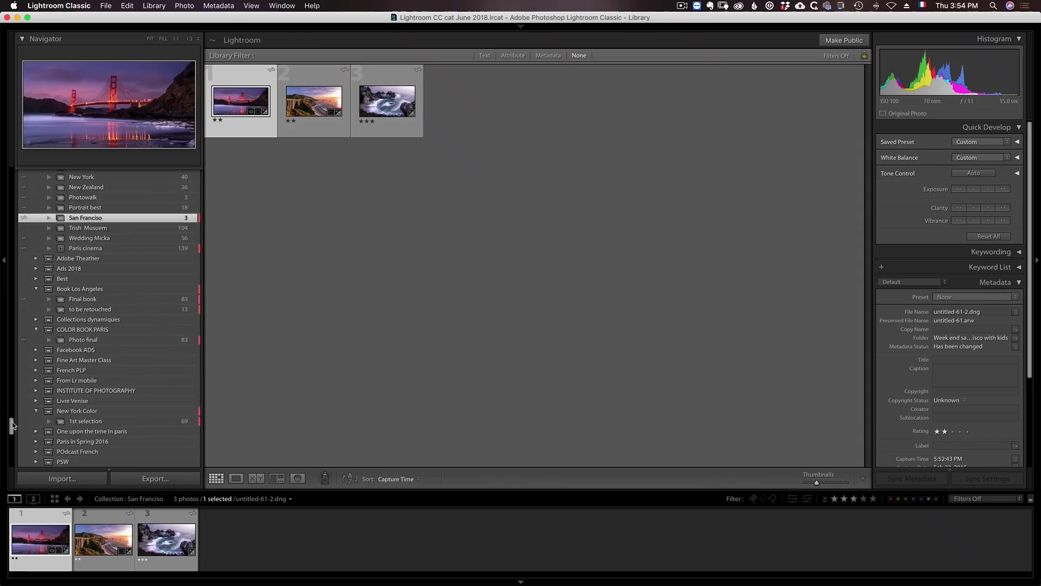
click(110, 343)
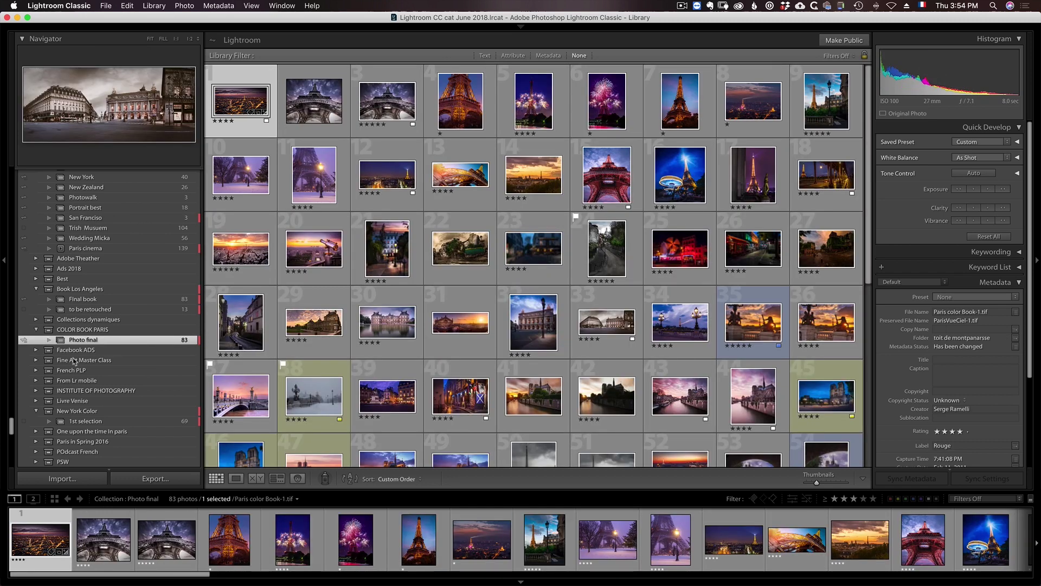
Filter the Collections panel list to show only Labeled Collections.
drag(12, 425, 14, 409)
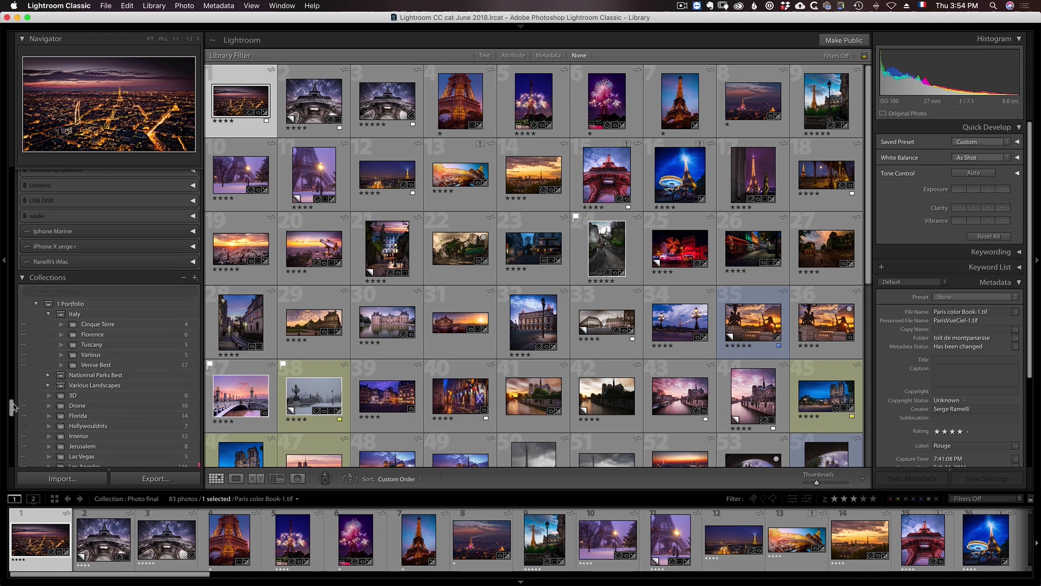
click(29, 292)
click(56, 317)
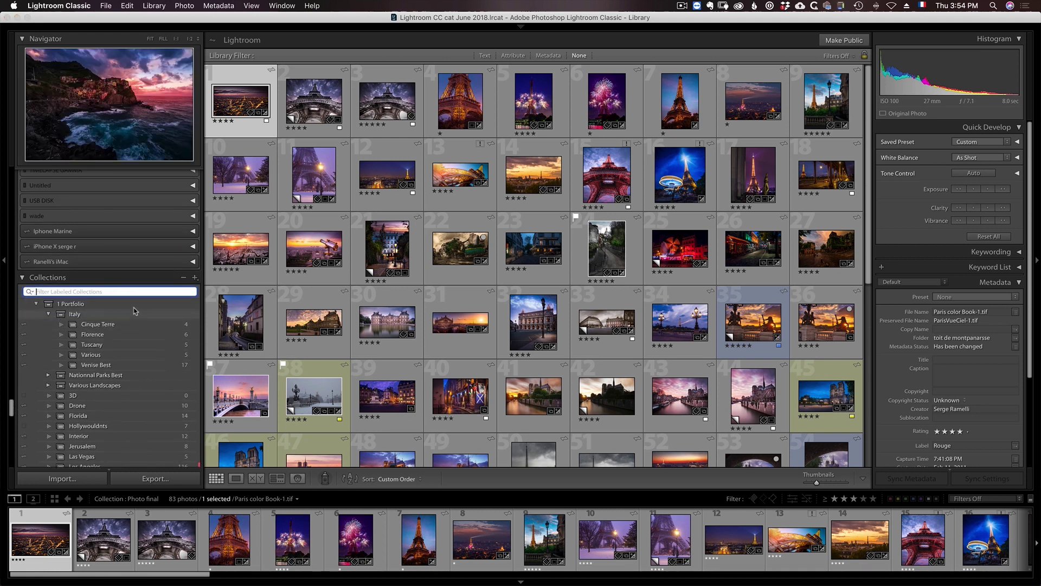